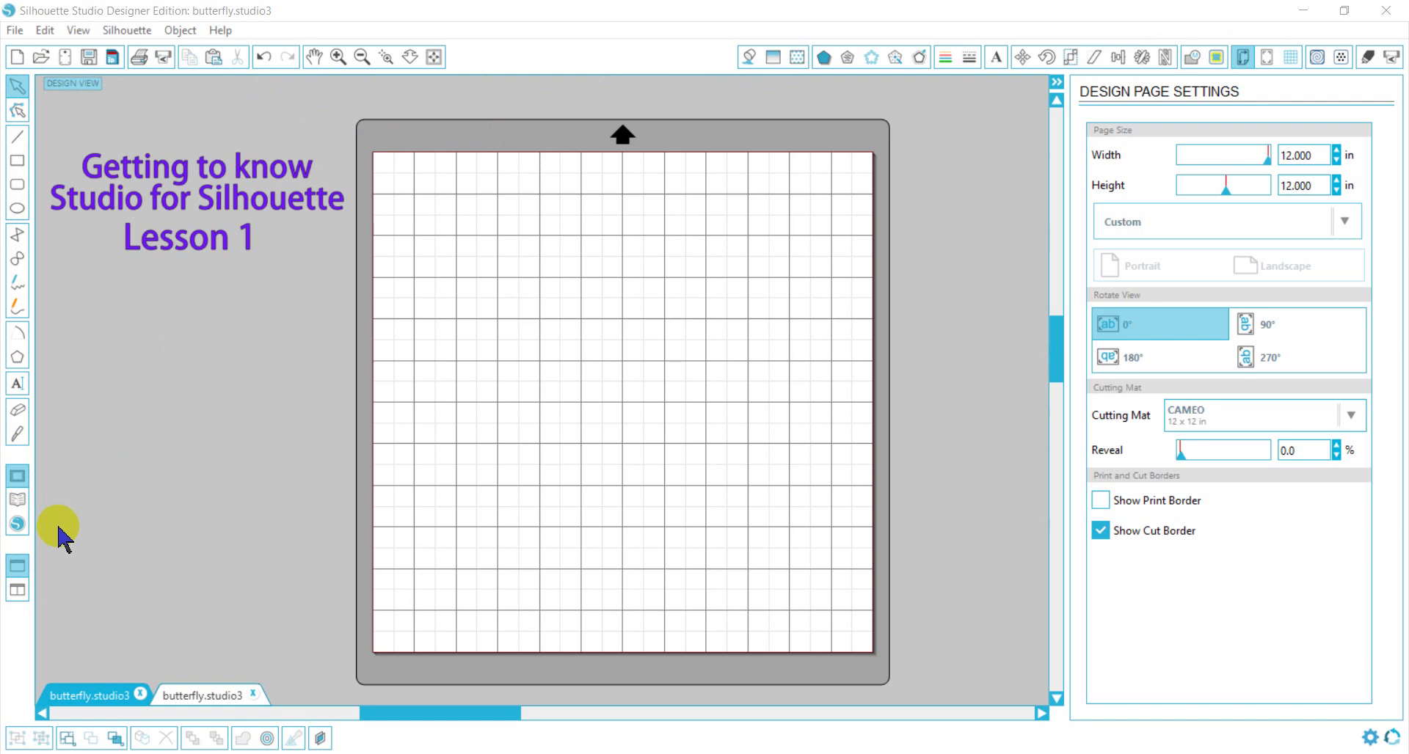
# Open the Silhouette Design Store and scroll through What's New designs like the $0.99 hand-lettered phrases.
pyautogui.click(17, 524)
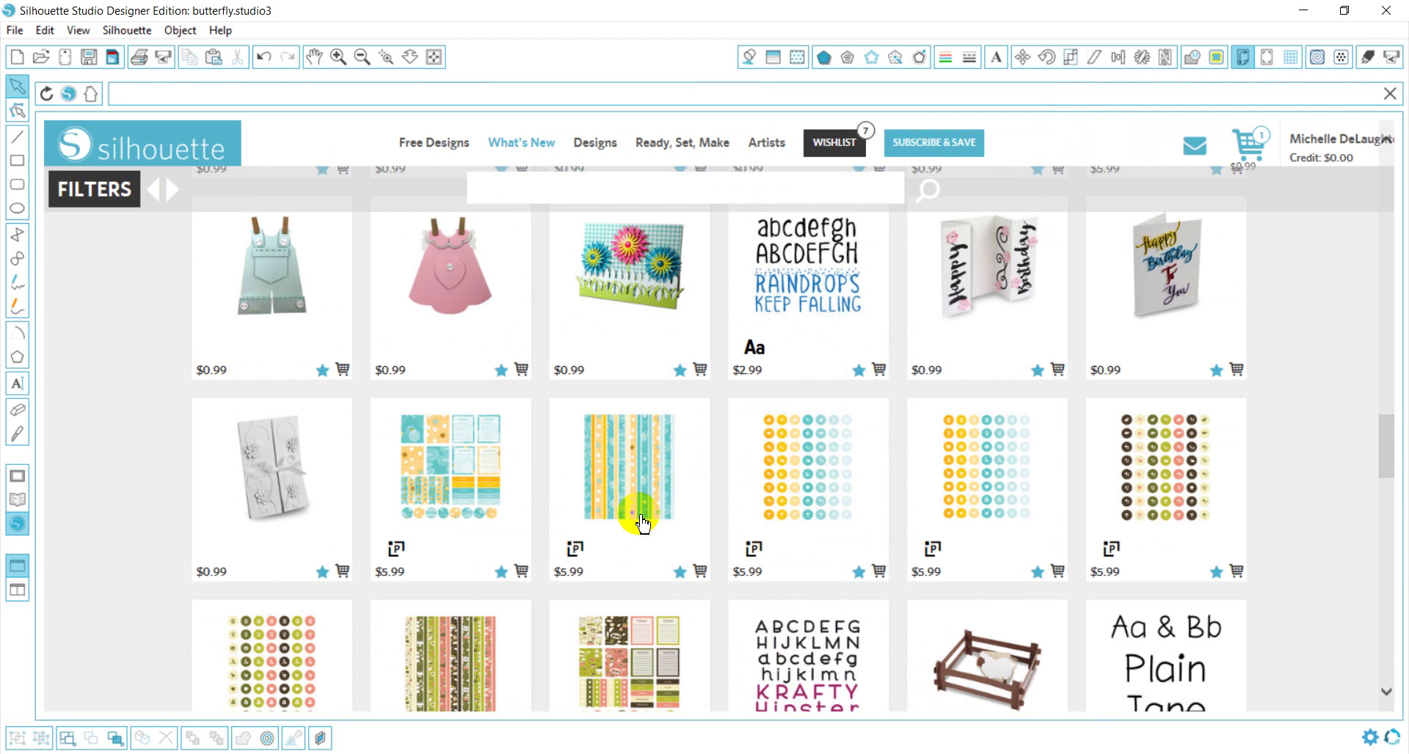
pyautogui.moveTo(642, 524)
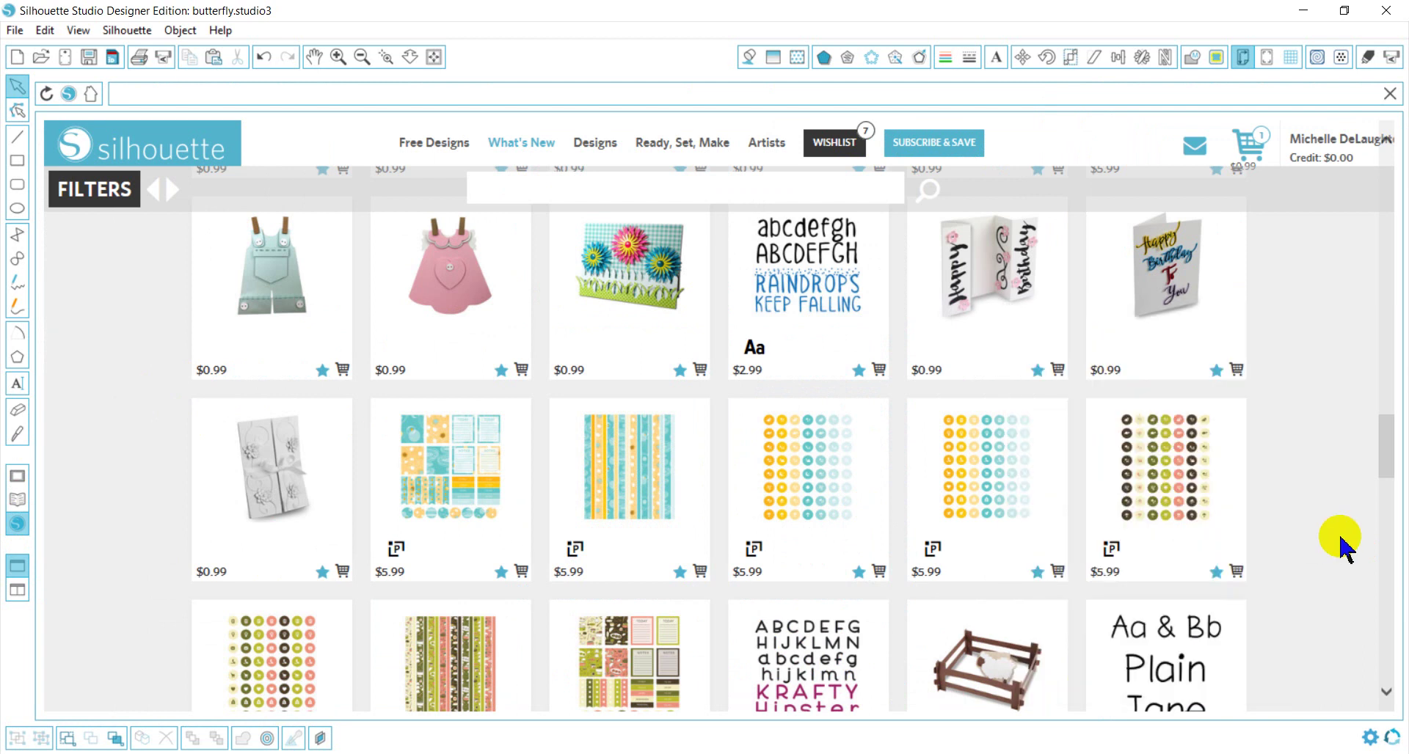
pyautogui.moveTo(1159, 495)
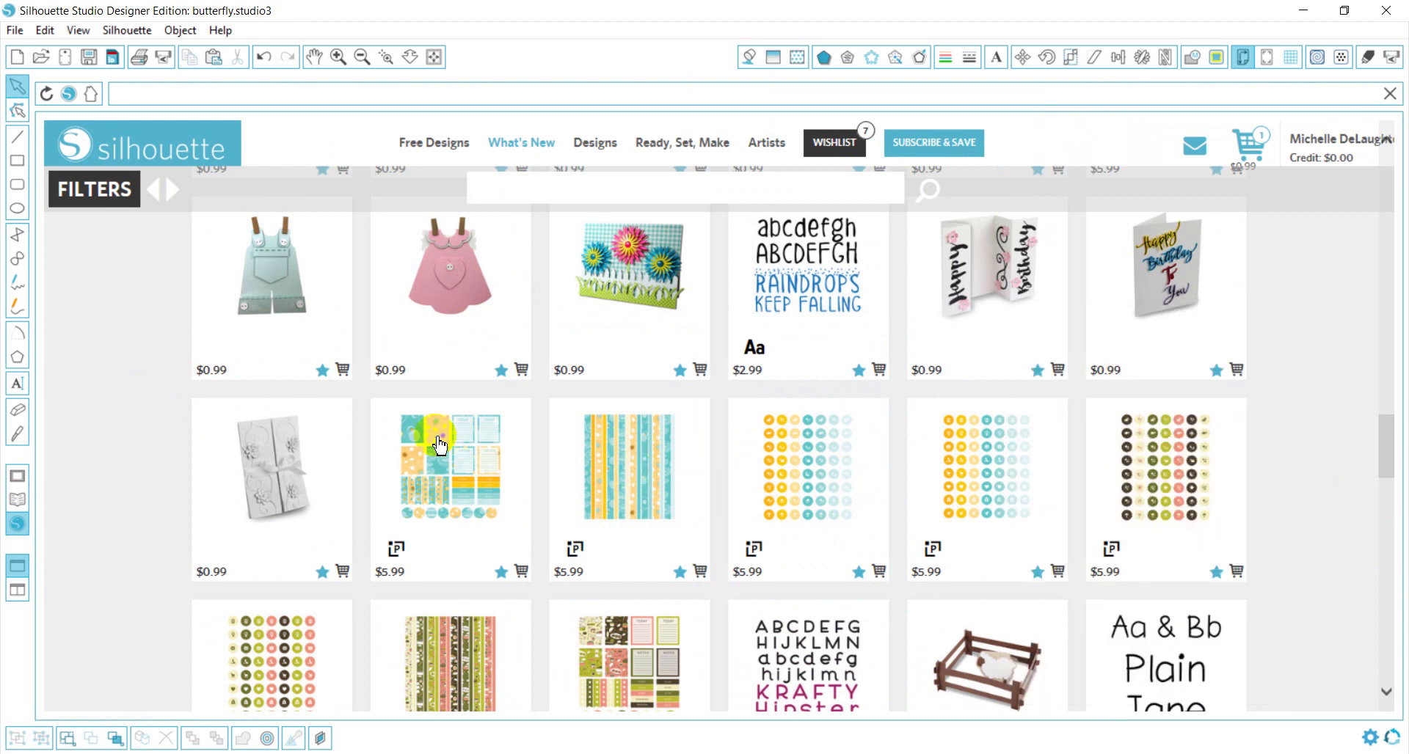
pyautogui.moveTo(1380, 462); pyautogui.dragTo(1371, 369)
pyautogui.moveTo(1154, 533)
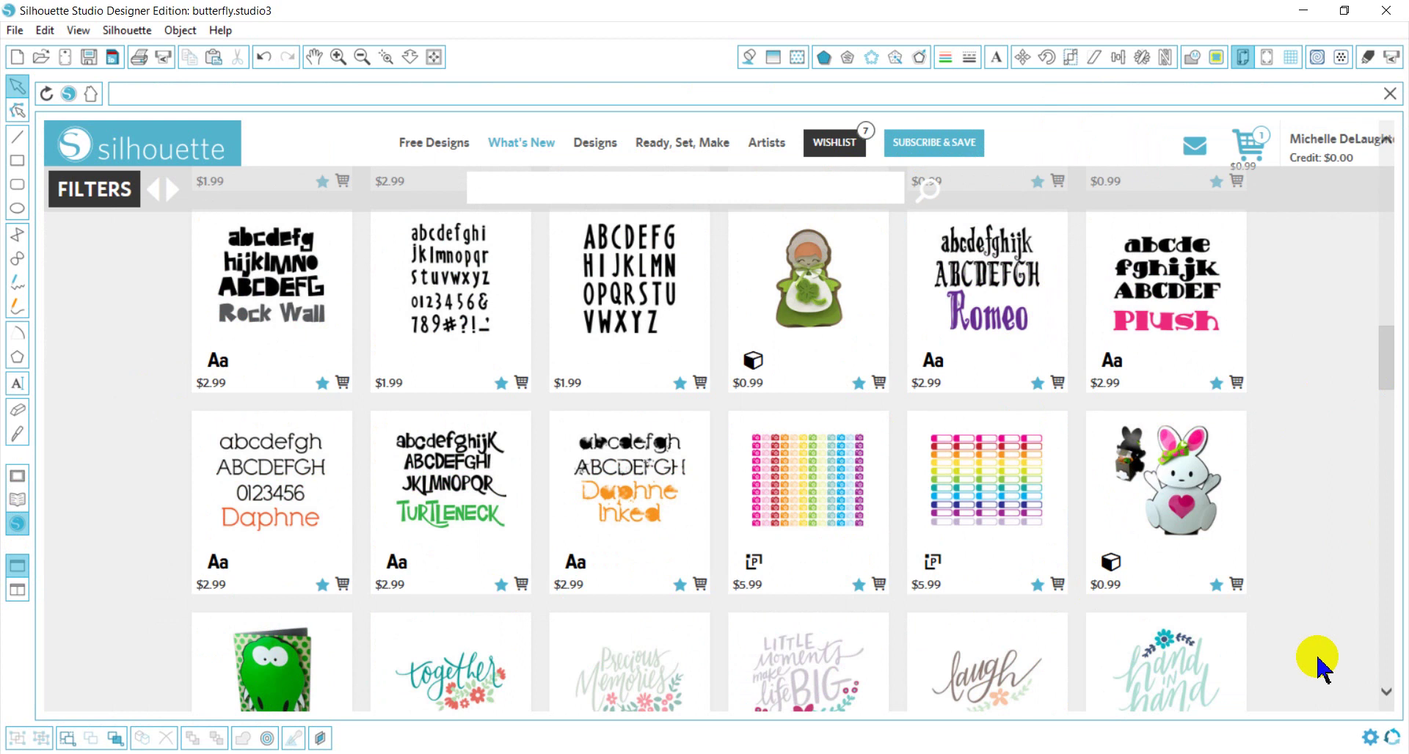
pyautogui.click(1386, 692)
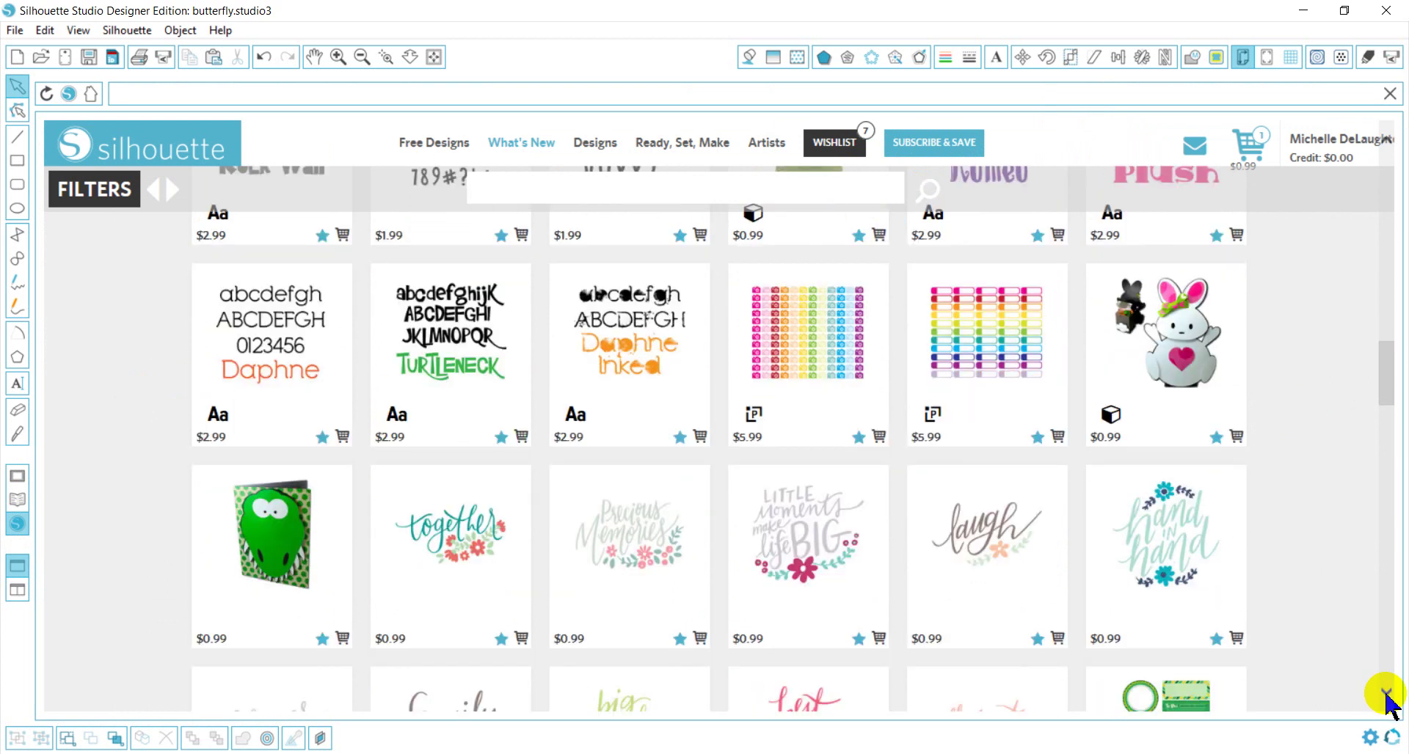
pyautogui.click(1386, 692)
pyautogui.moveTo(805, 514)
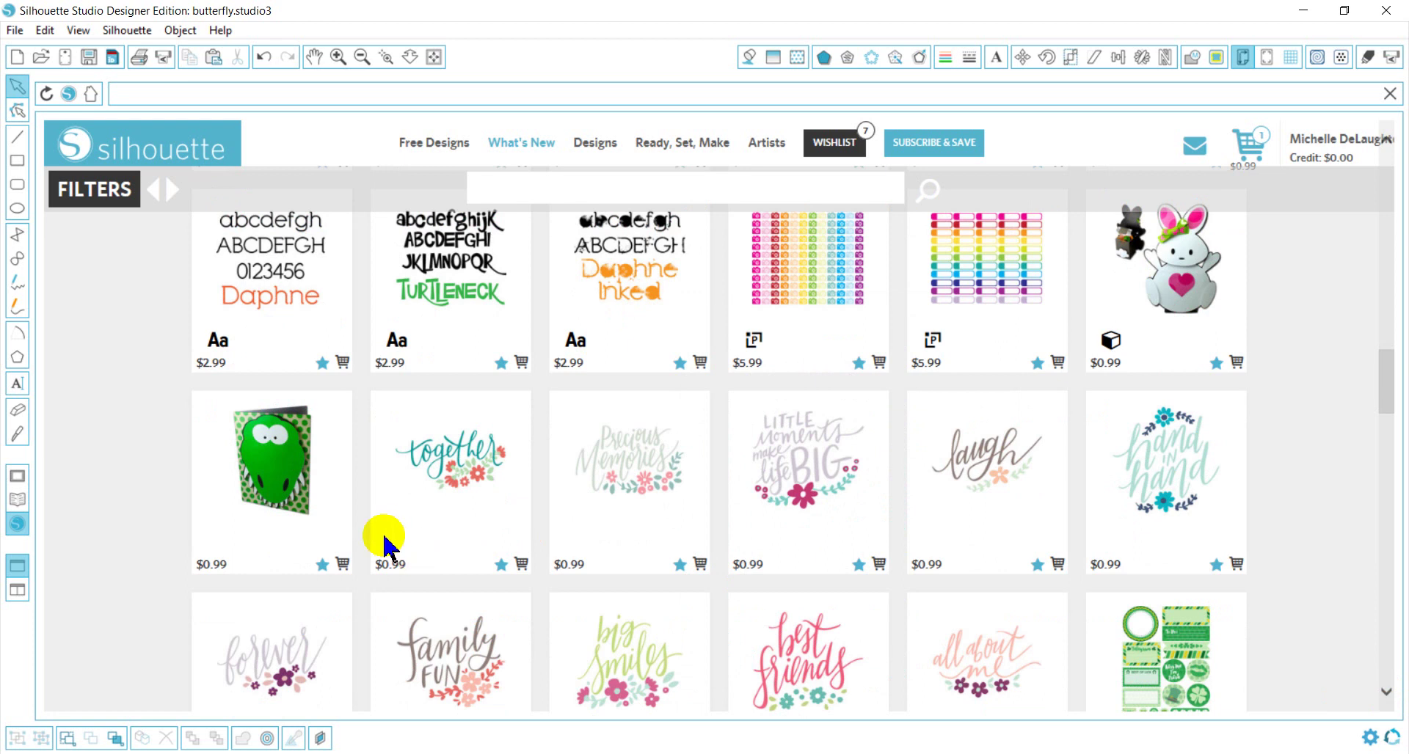
pyautogui.moveTo(432, 498)
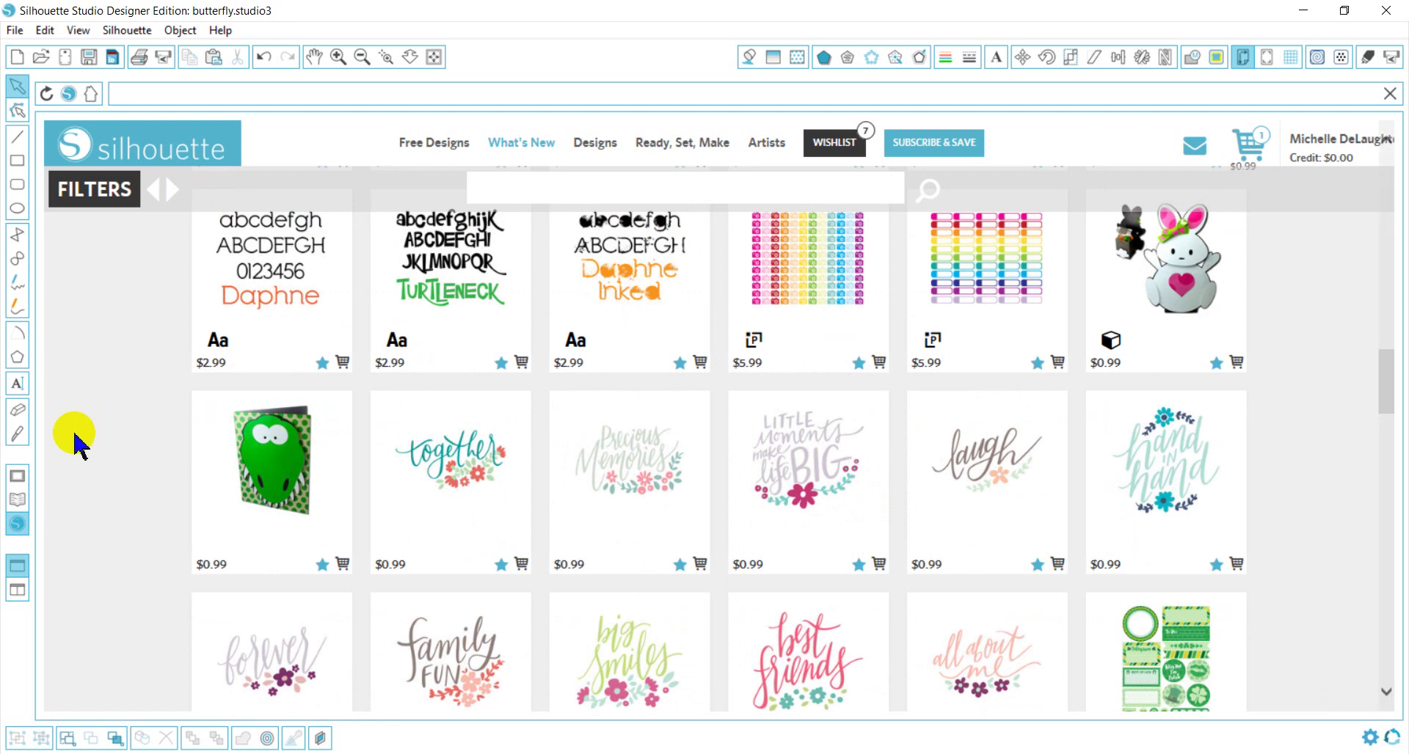
# Browse the library's Recent Downloads folder, then return to the blank 12 x 12 in design page.
pyautogui.click(17, 502)
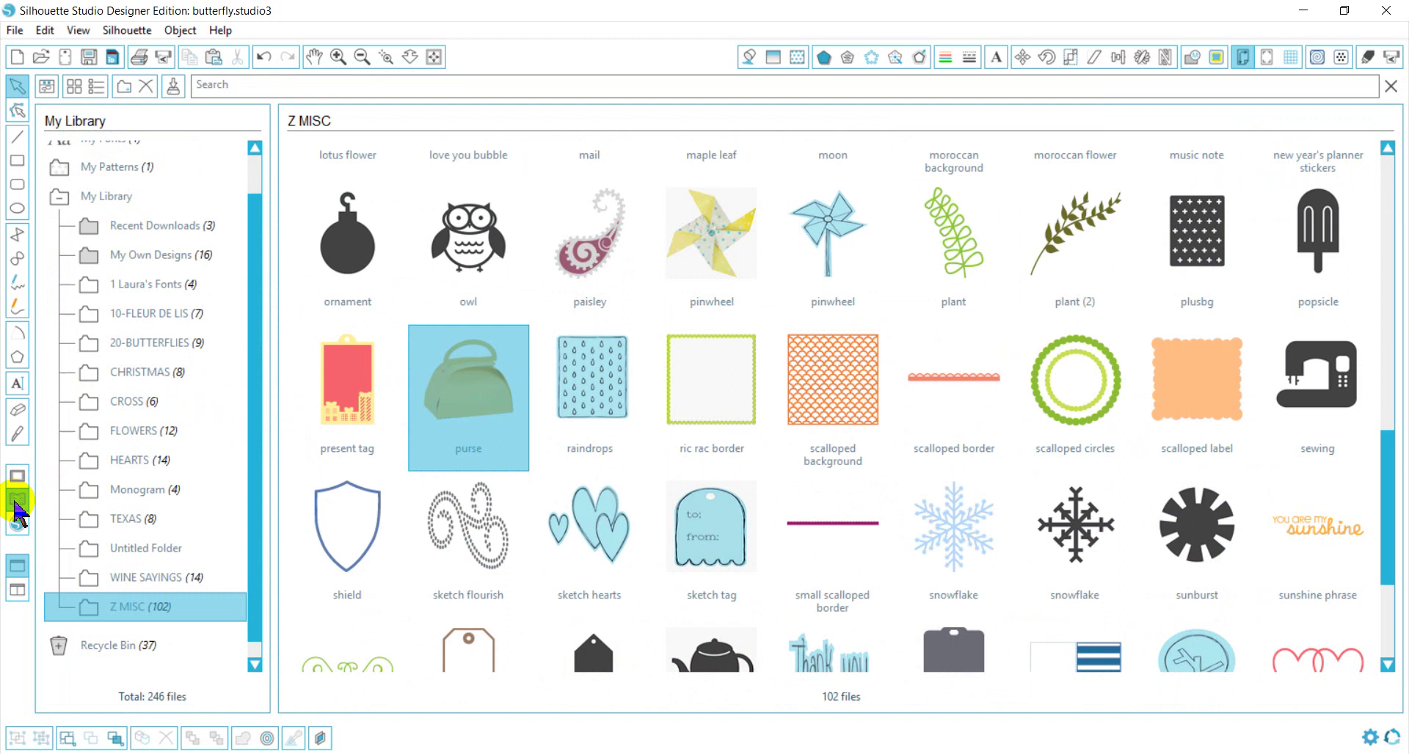
pyautogui.moveTo(478, 442); pyautogui.dragTo(367, 256)
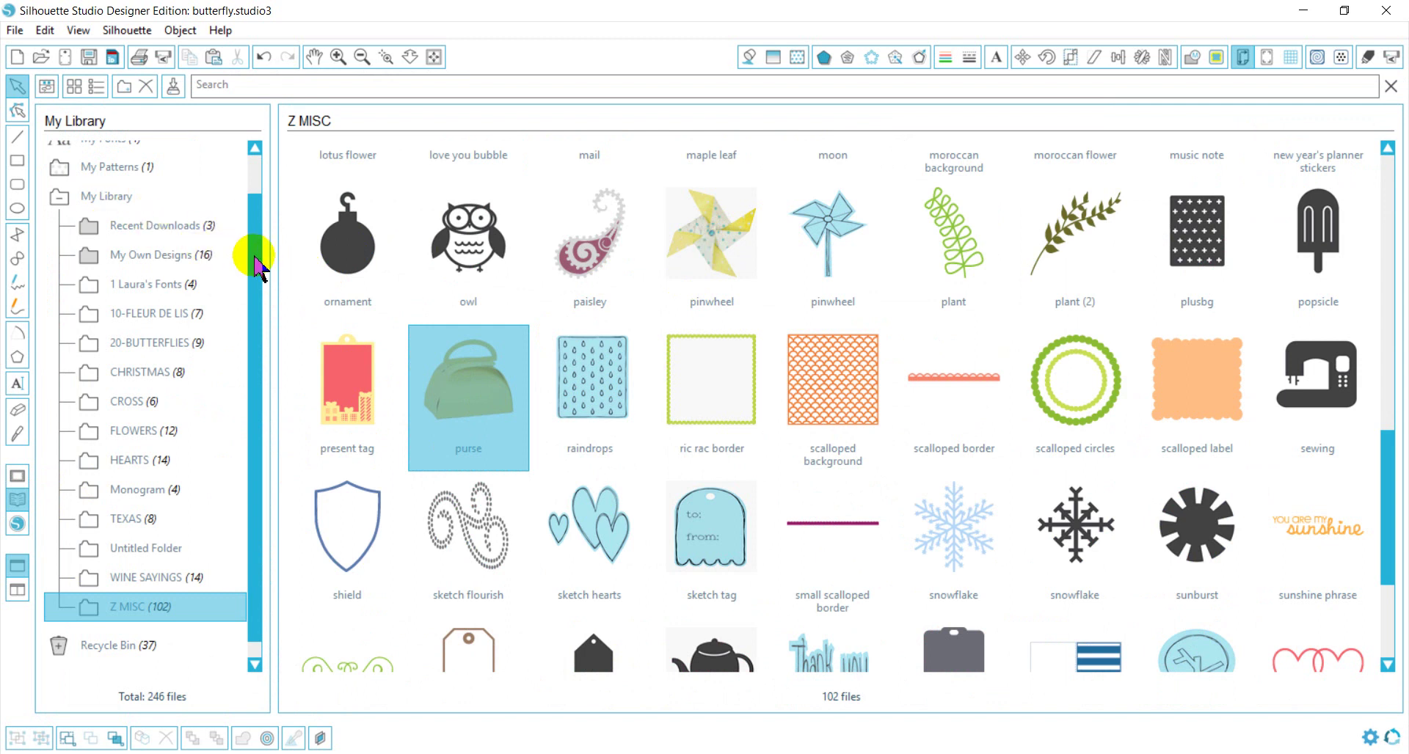
pyautogui.scroll(1, 256, 259)
pyautogui.click(178, 244)
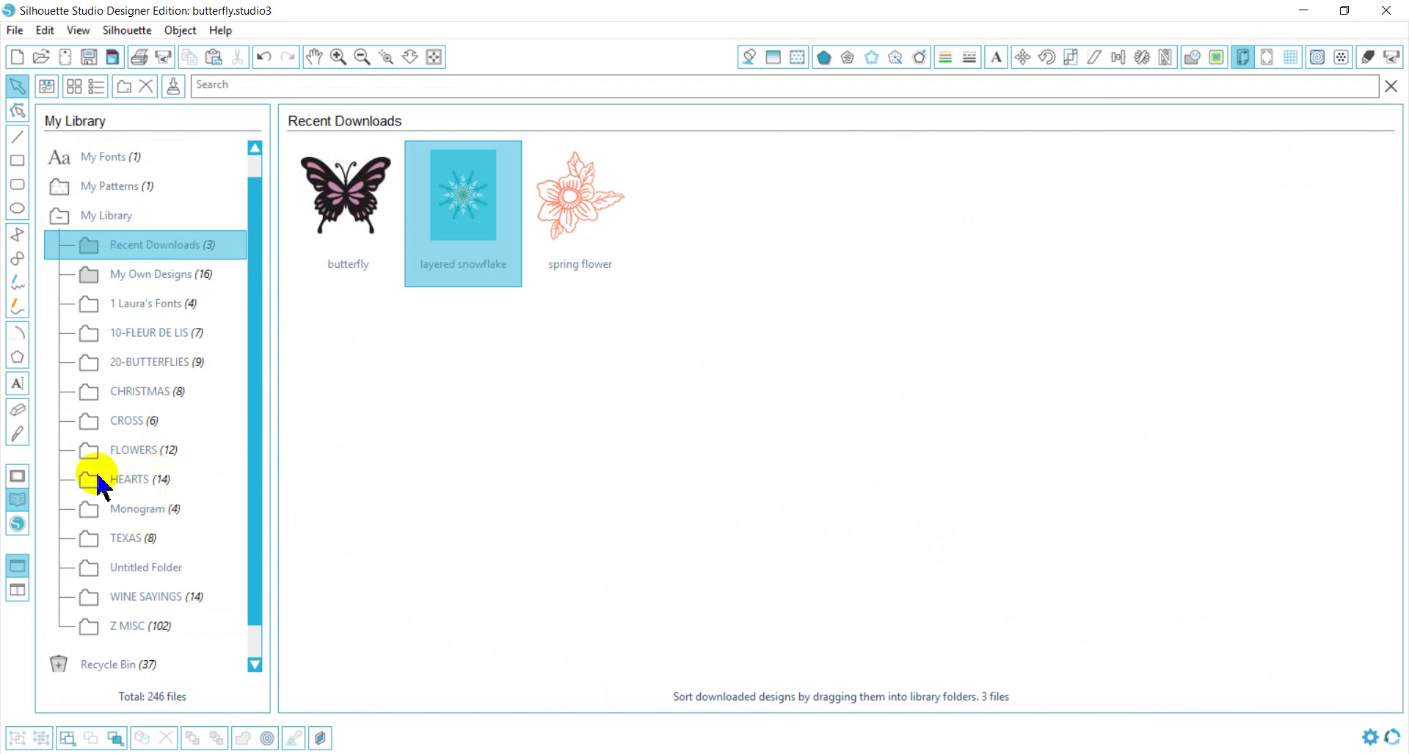
pyautogui.click(17, 477)
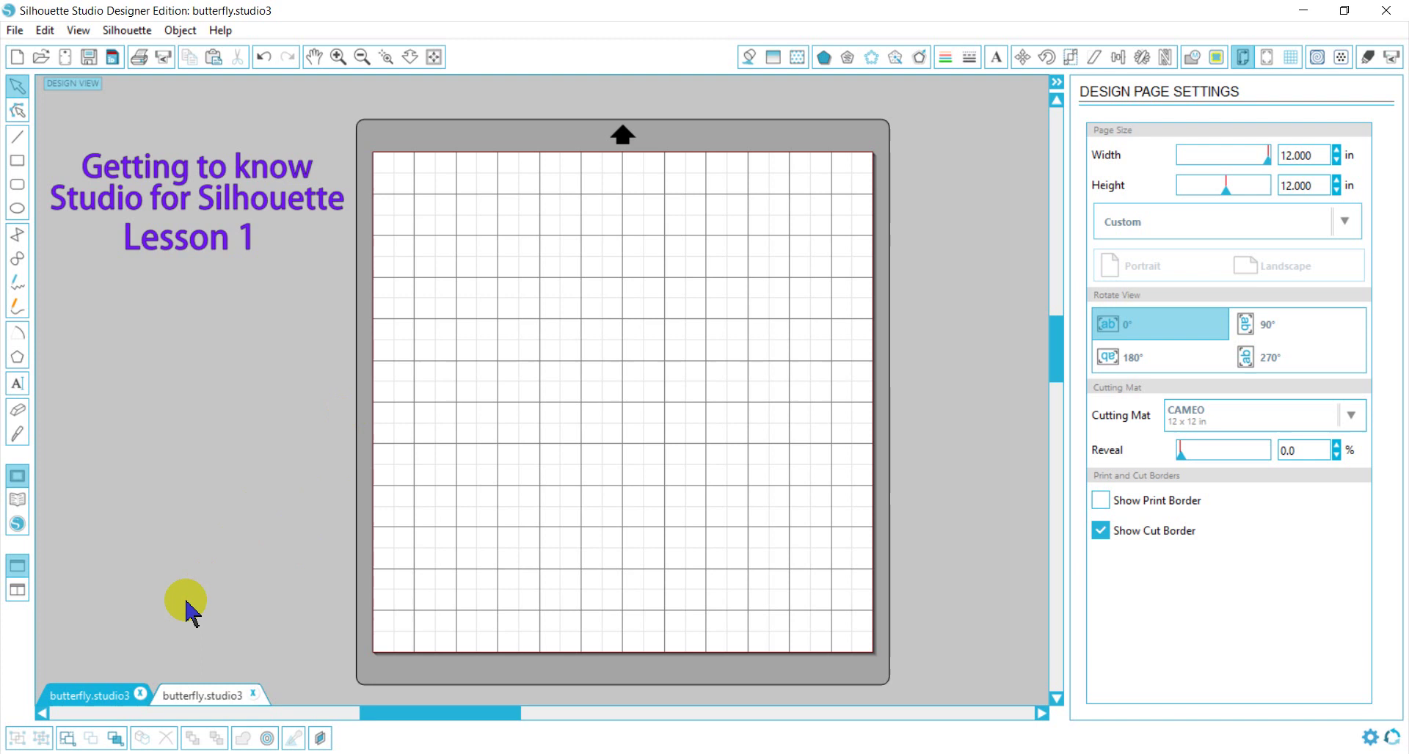
# Switch to butterfly.studio3 and nudge the butterfly slightly right and down on the mat.
pyautogui.click(112, 697)
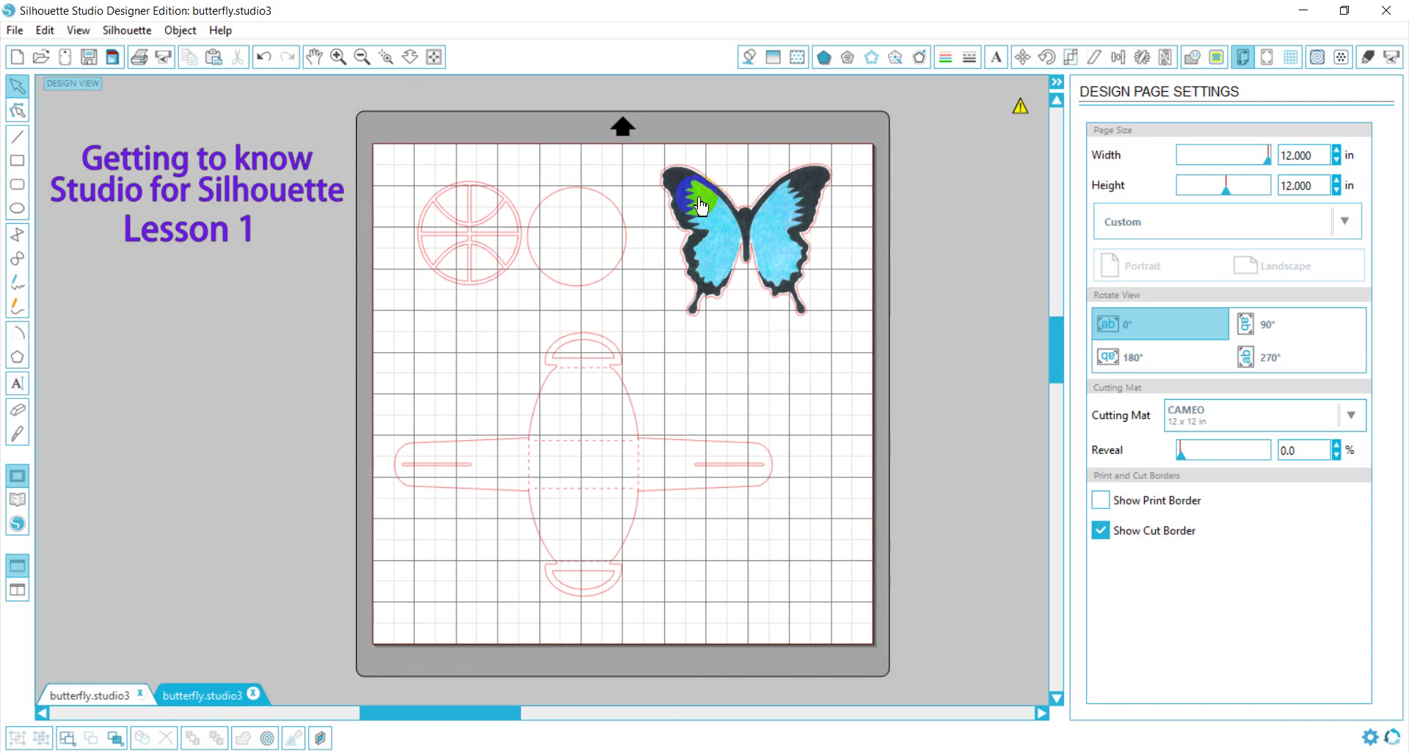
pyautogui.click(717, 237)
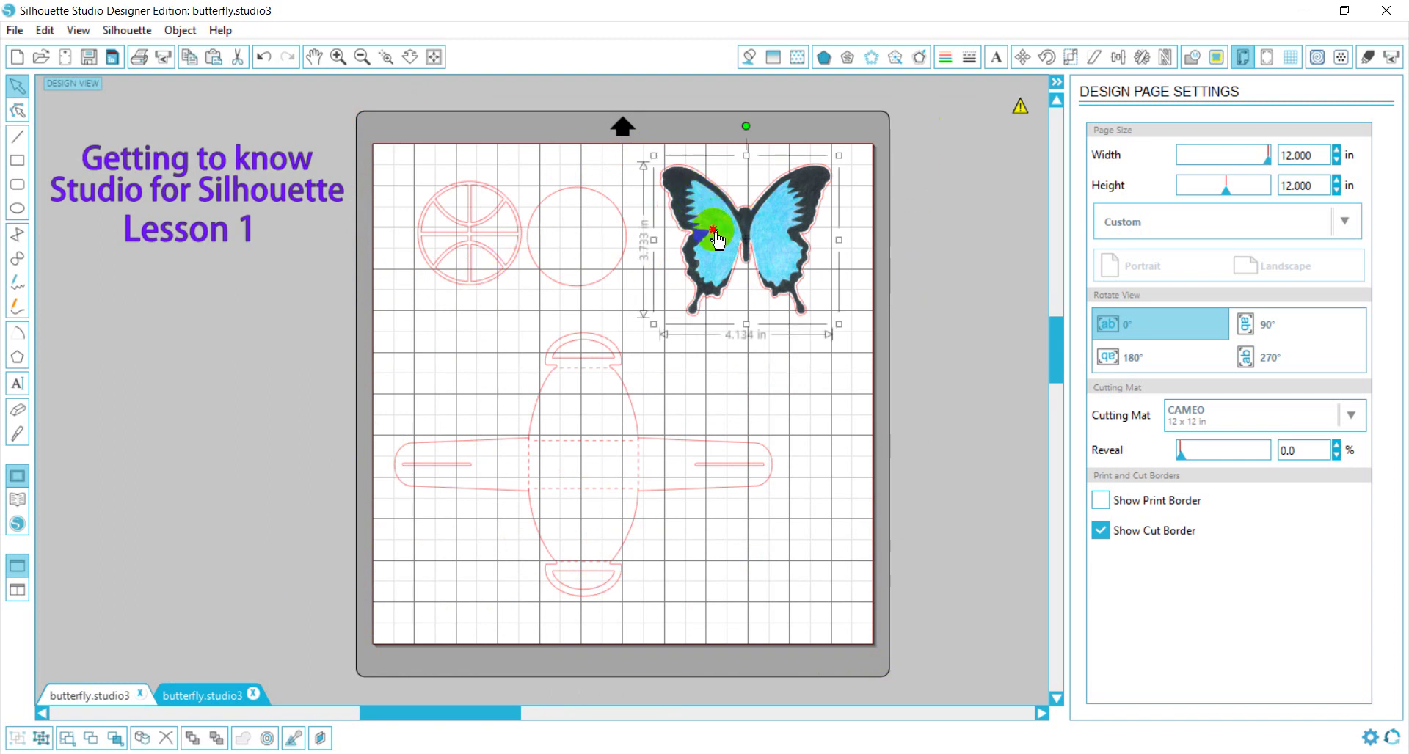
pyautogui.moveTo(717, 237); pyautogui.dragTo(728, 249)
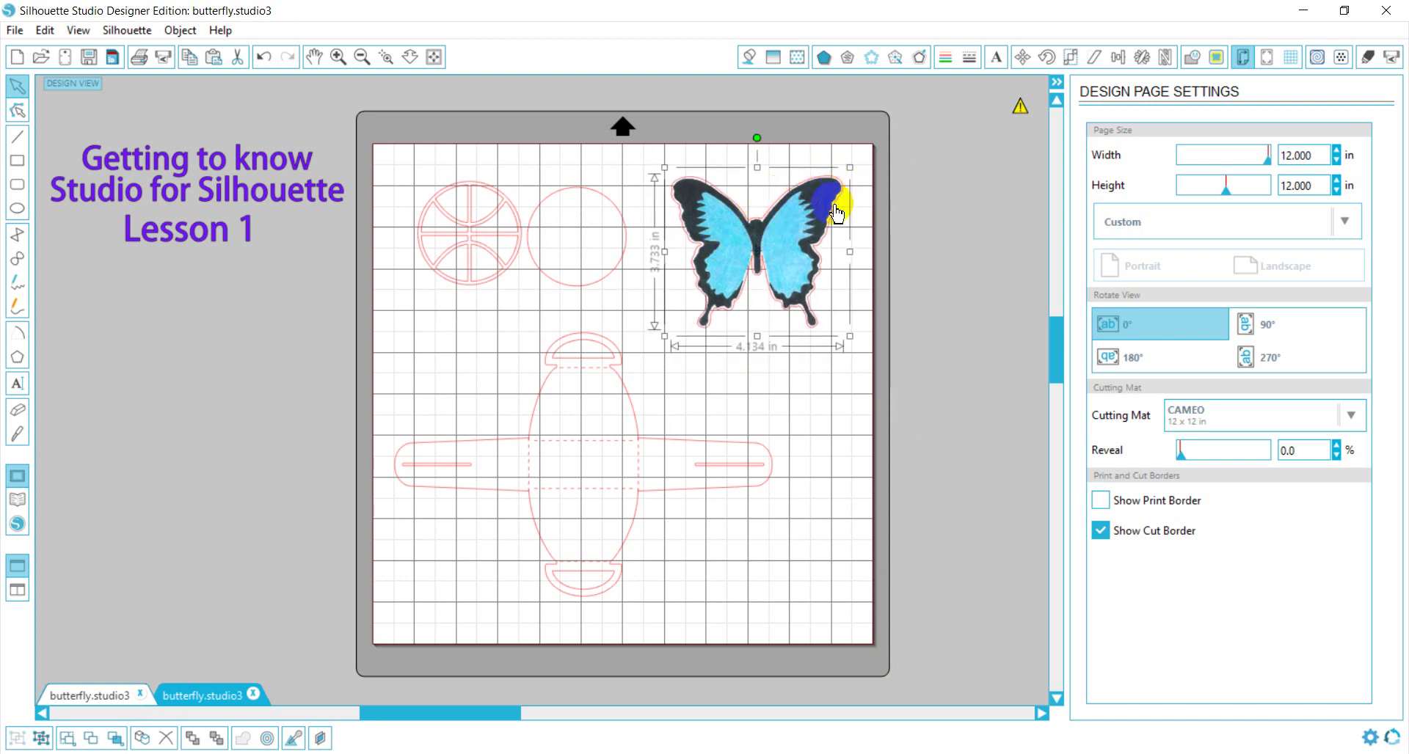
pyautogui.click(511, 235)
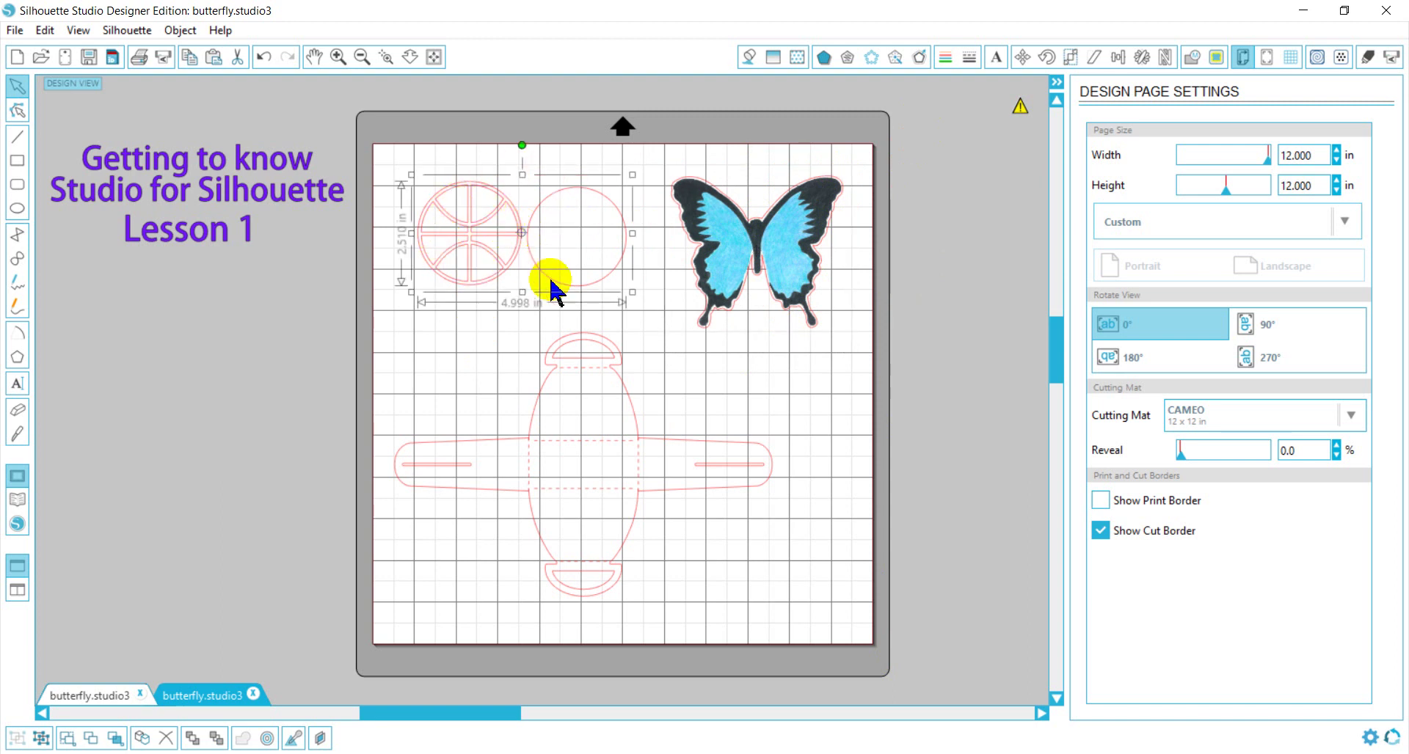
pyautogui.click(569, 429)
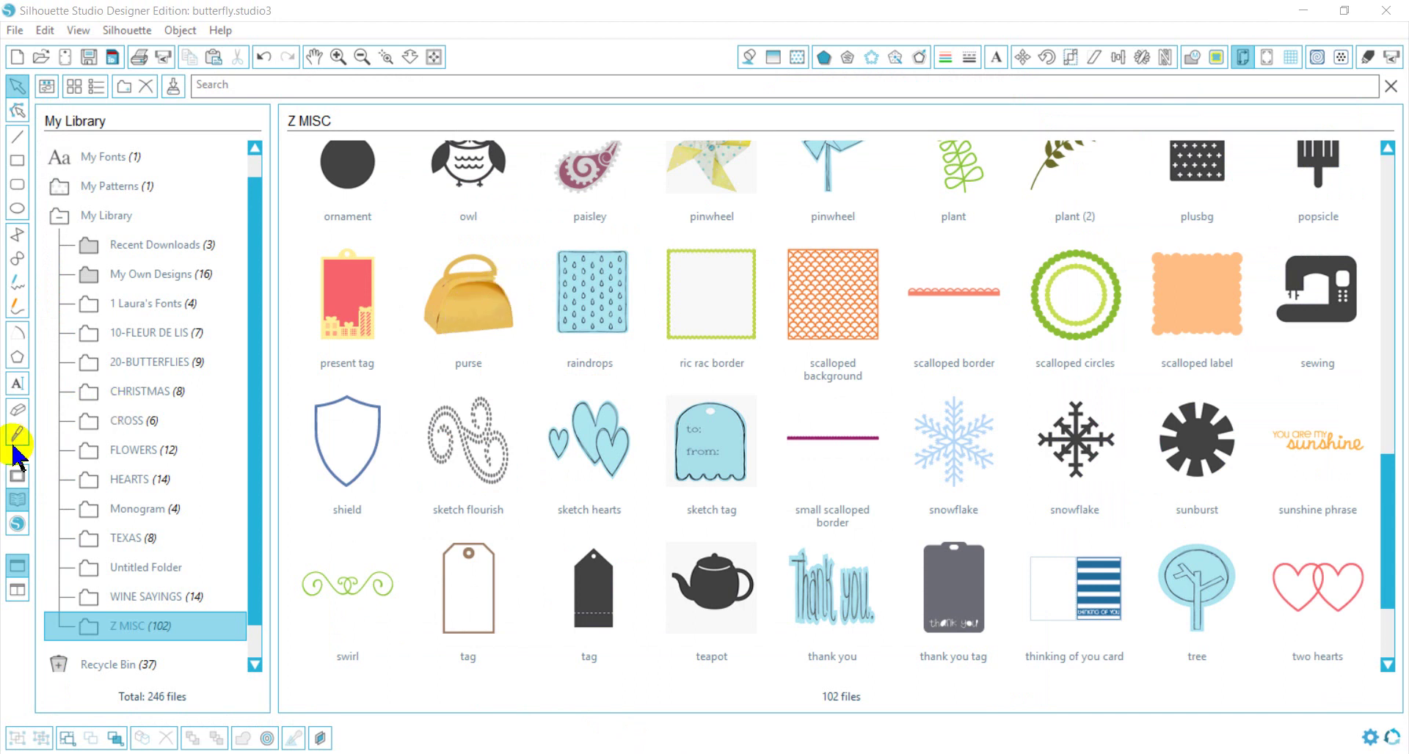
pyautogui.click(16, 477)
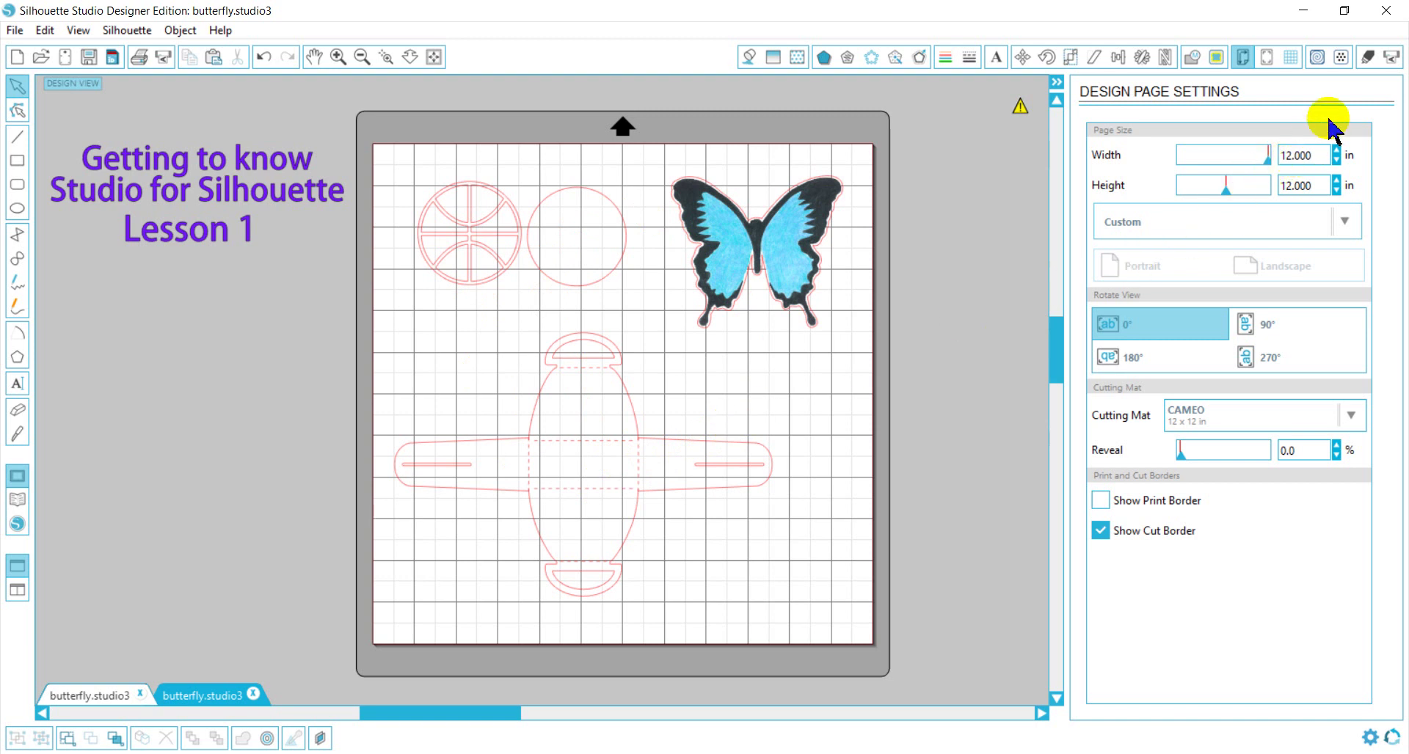
# In Cut Settings, set the butterfly's cut style to plain Cut.
pyautogui.click(1367, 59)
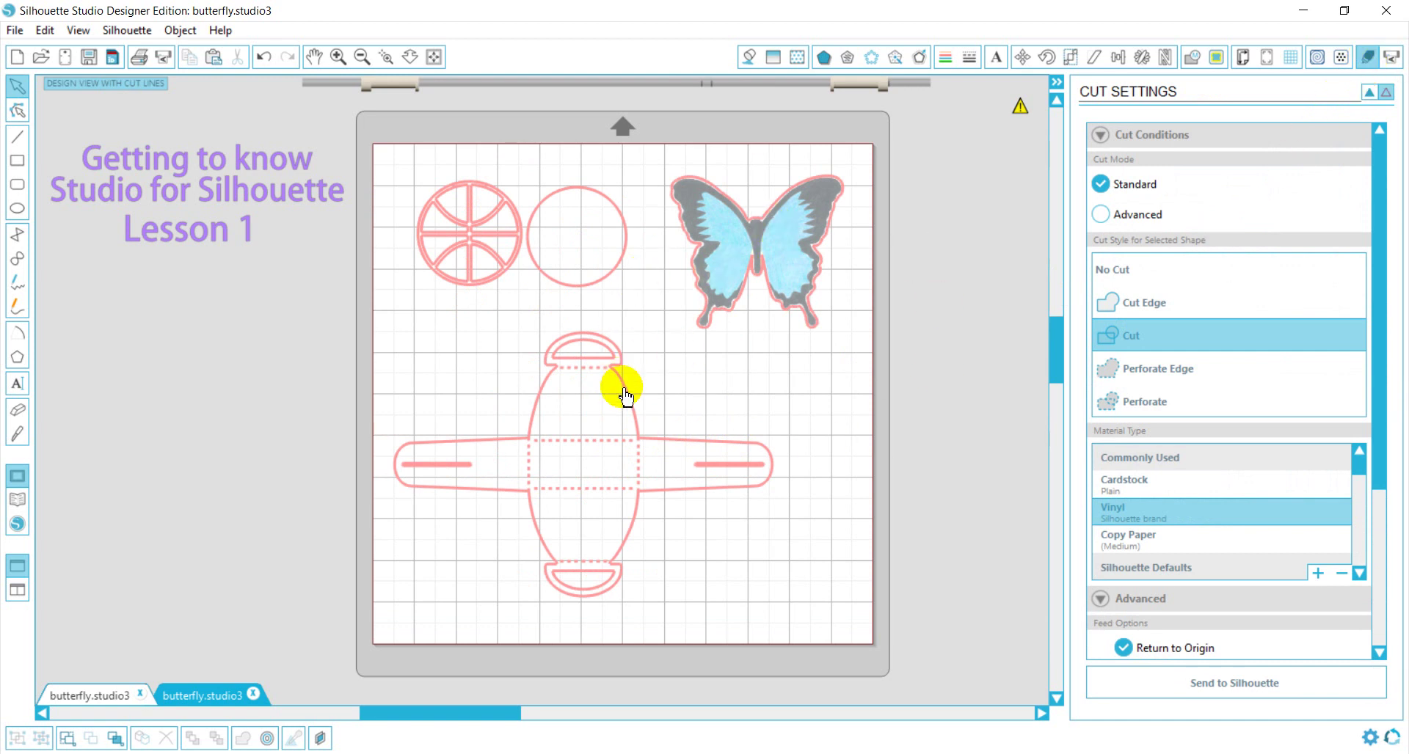
pyautogui.click(723, 318)
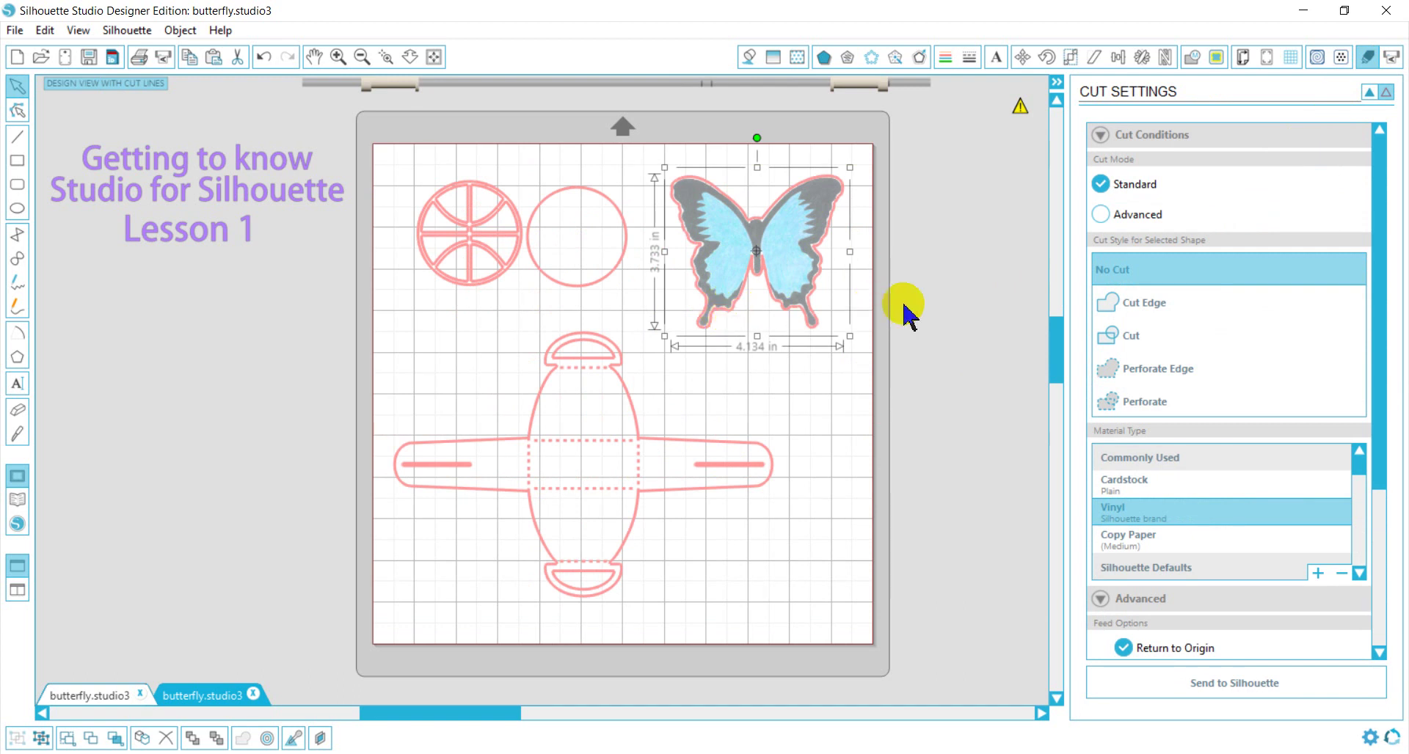
pyautogui.click(770, 267)
pyautogui.click(1101, 307)
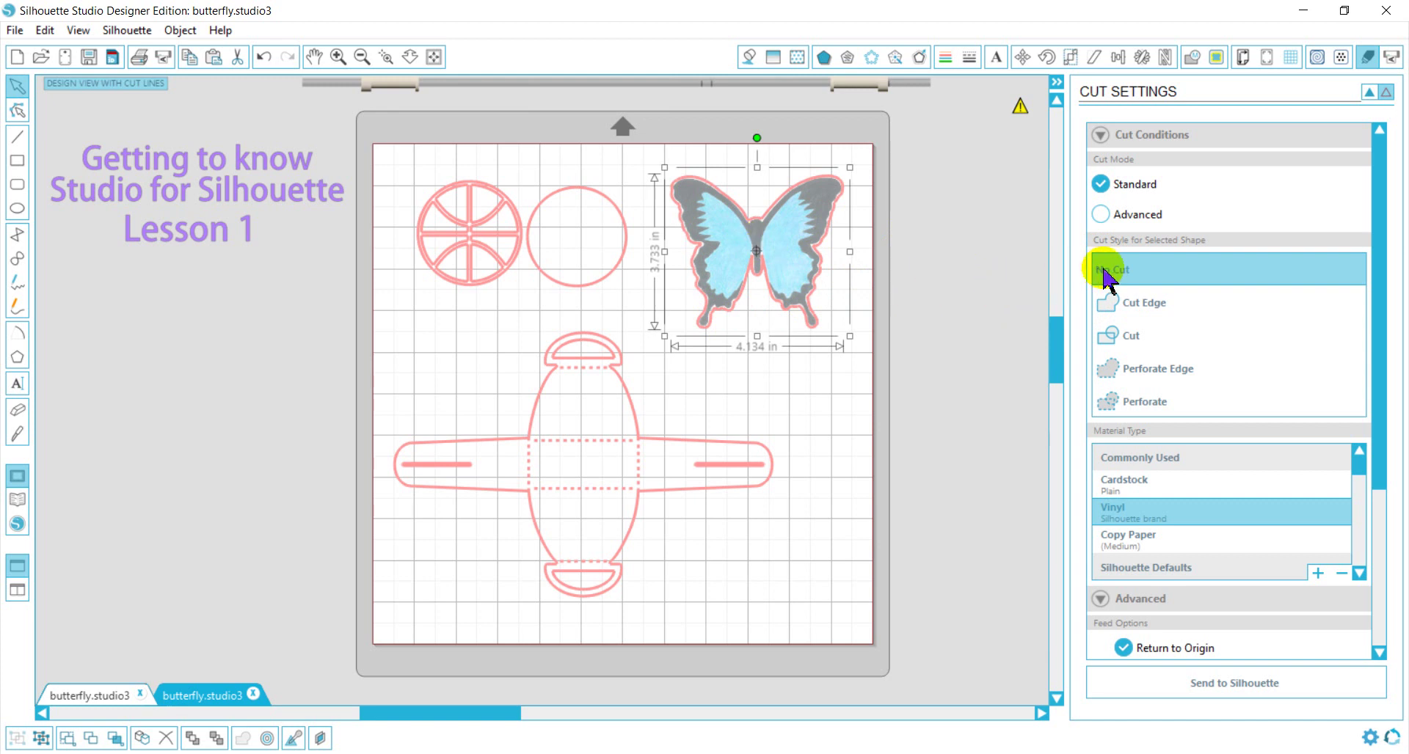
pyautogui.click(1106, 277)
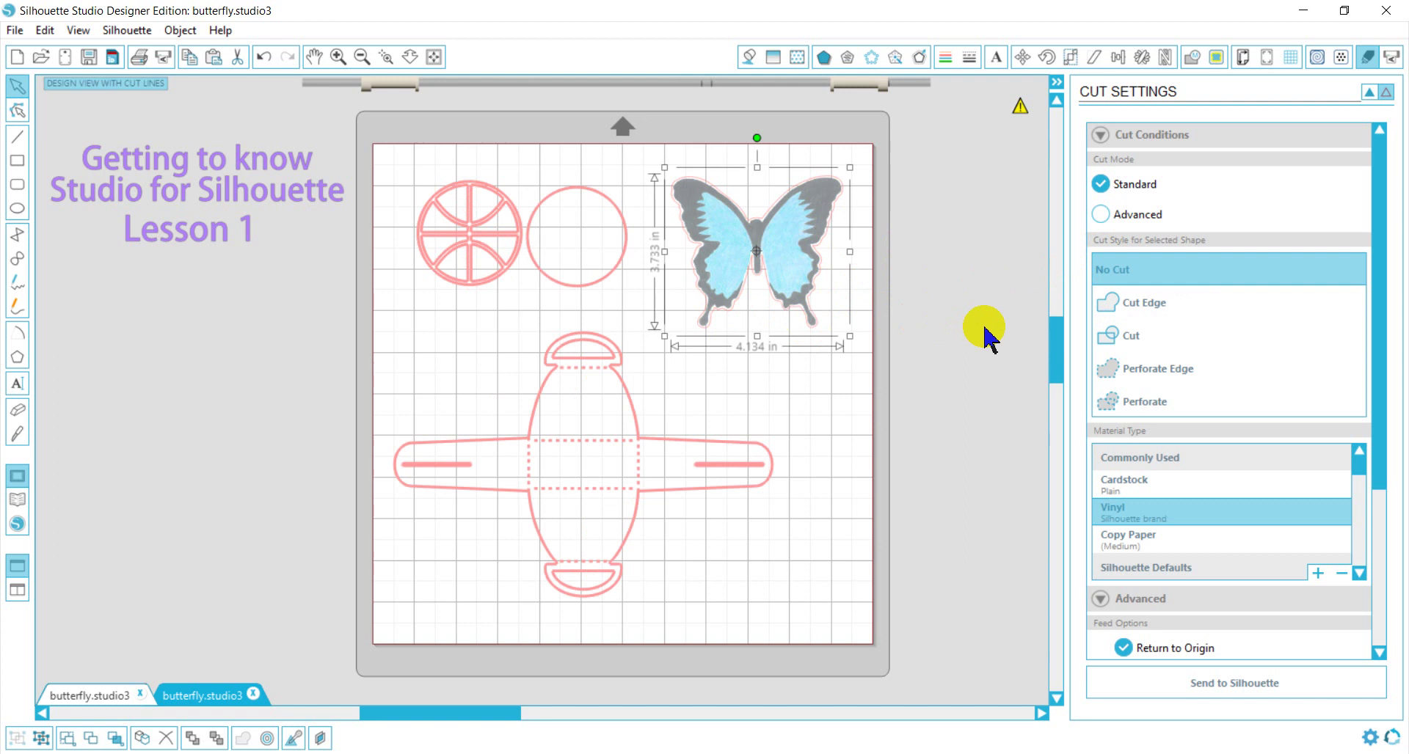
pyautogui.click(1111, 307)
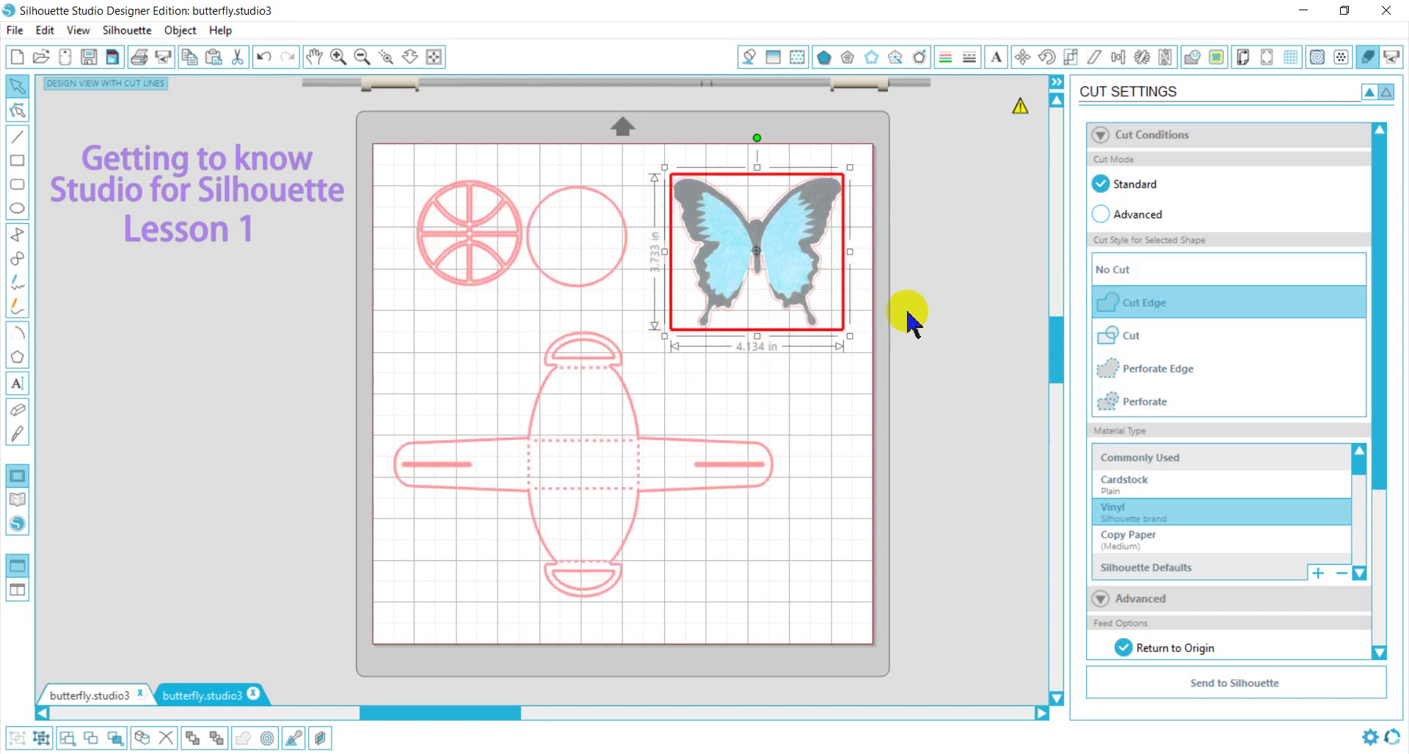
pyautogui.click(715, 229)
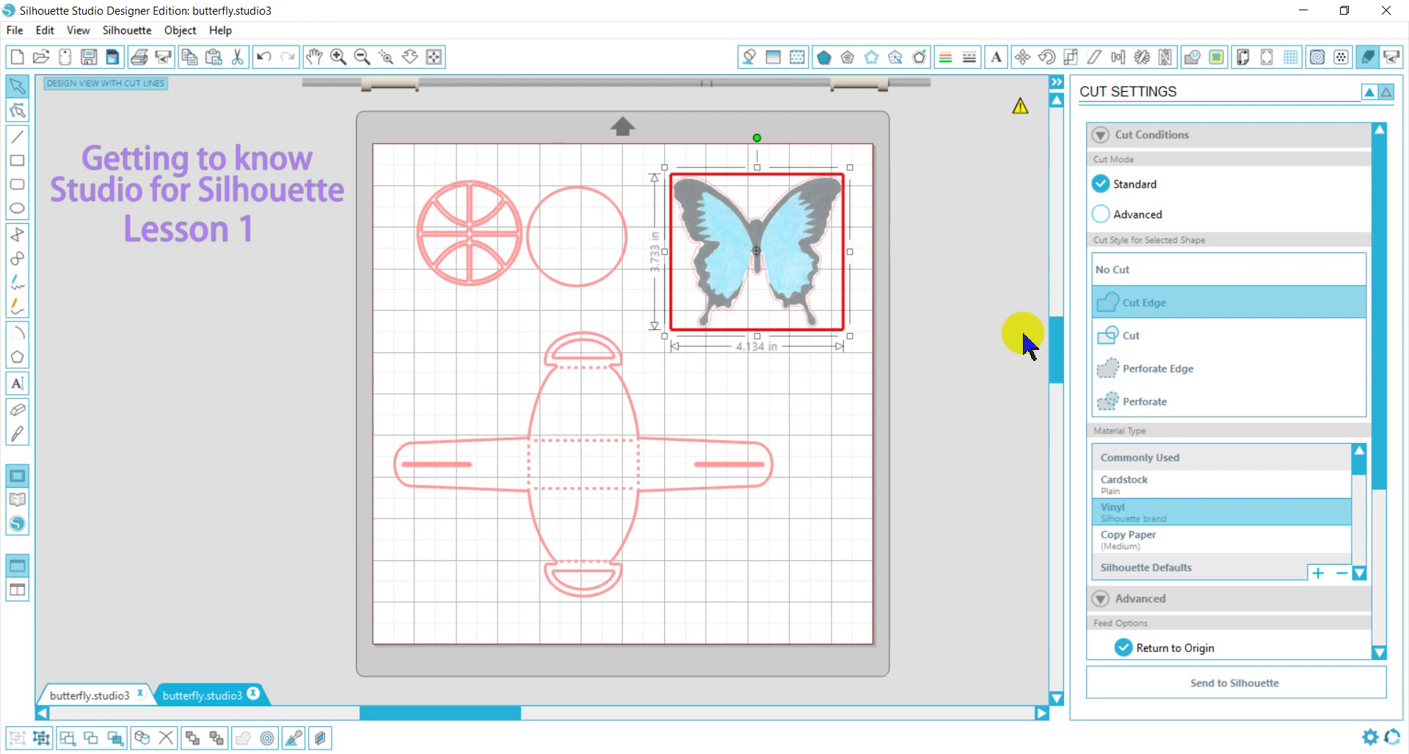
pyautogui.click(1111, 338)
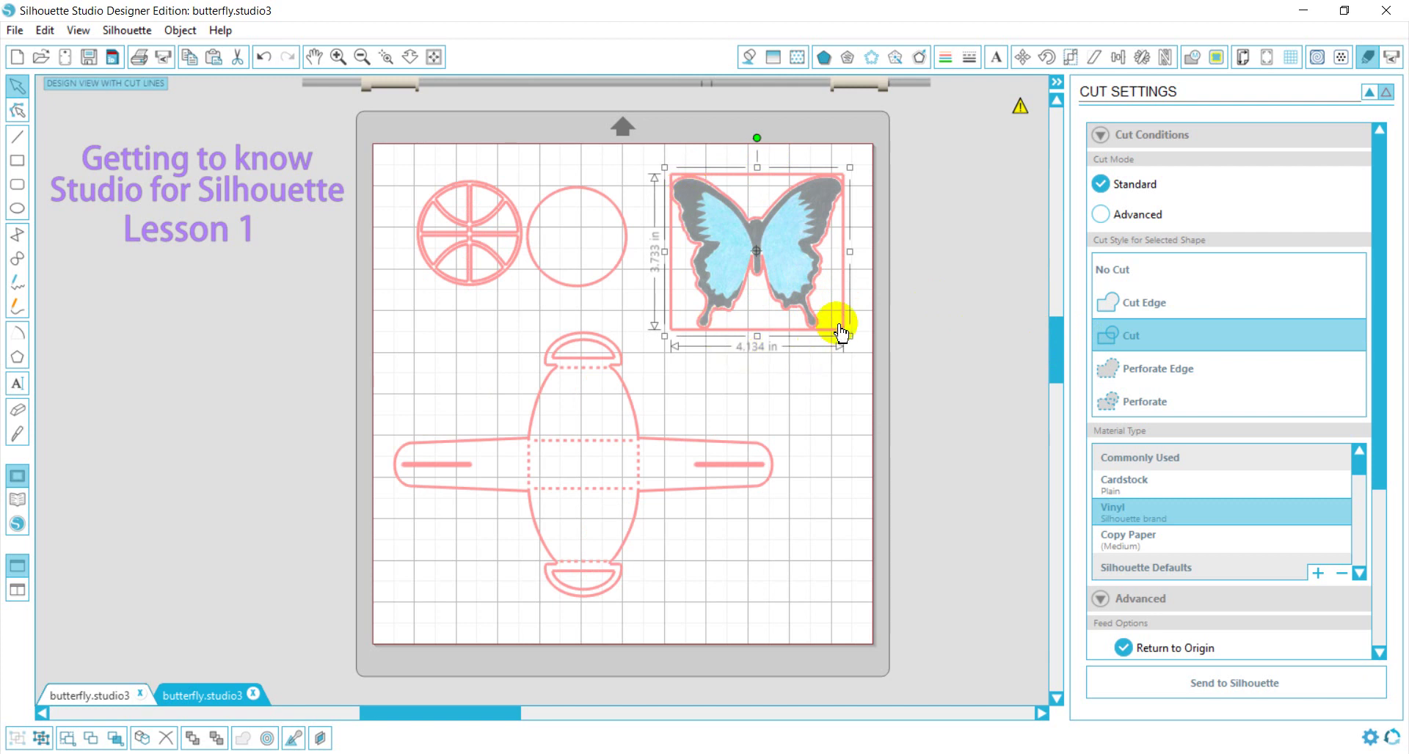
# Give the basketball circles Cut Edge and the purse template a plain Cut.
pyautogui.click(470, 276)
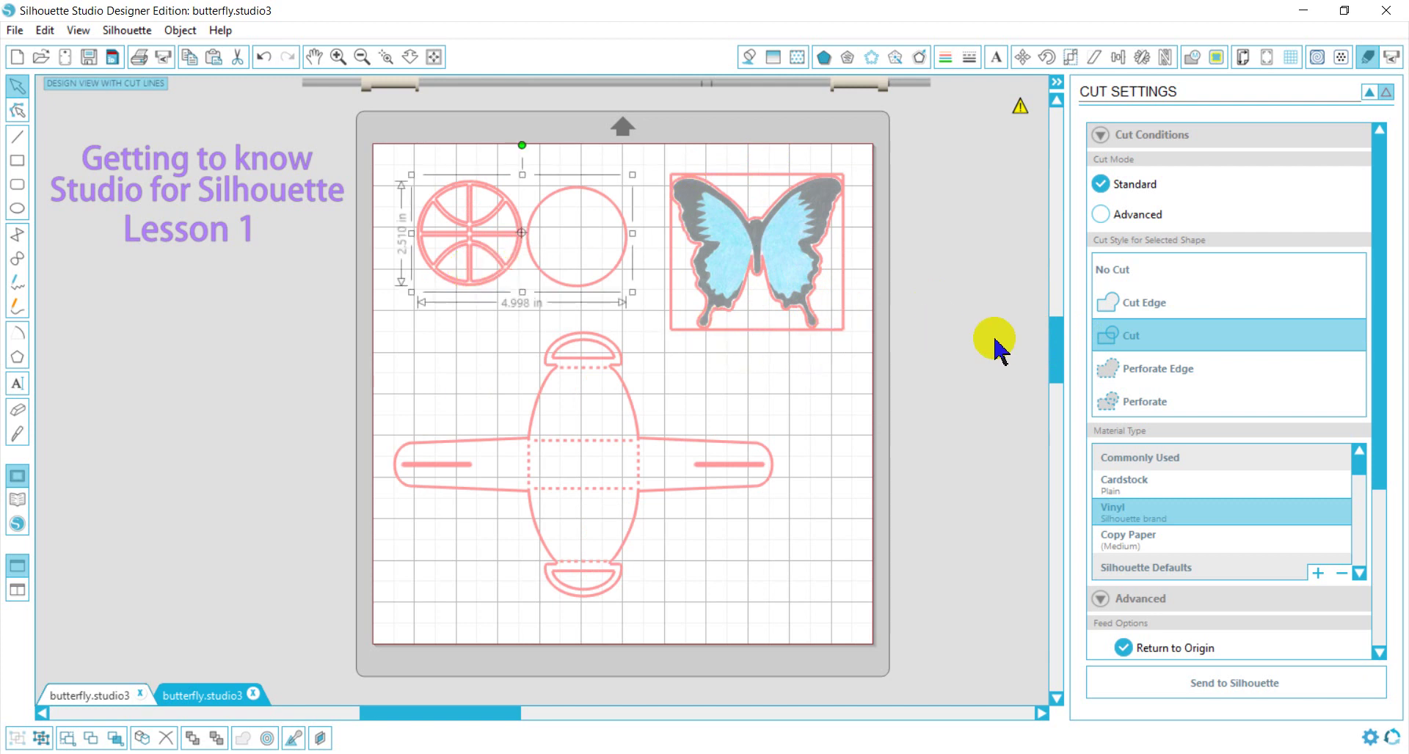
pyautogui.click(1124, 307)
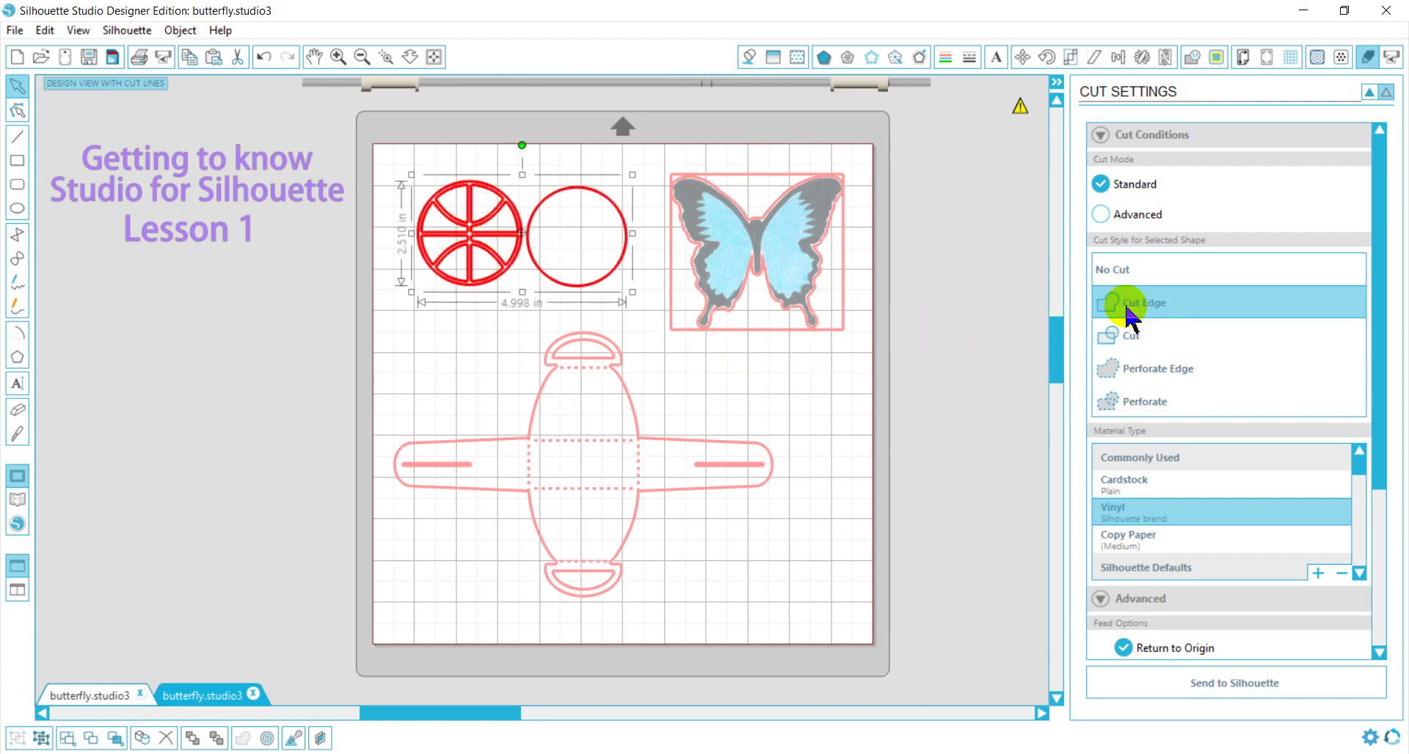
pyautogui.click(562, 367)
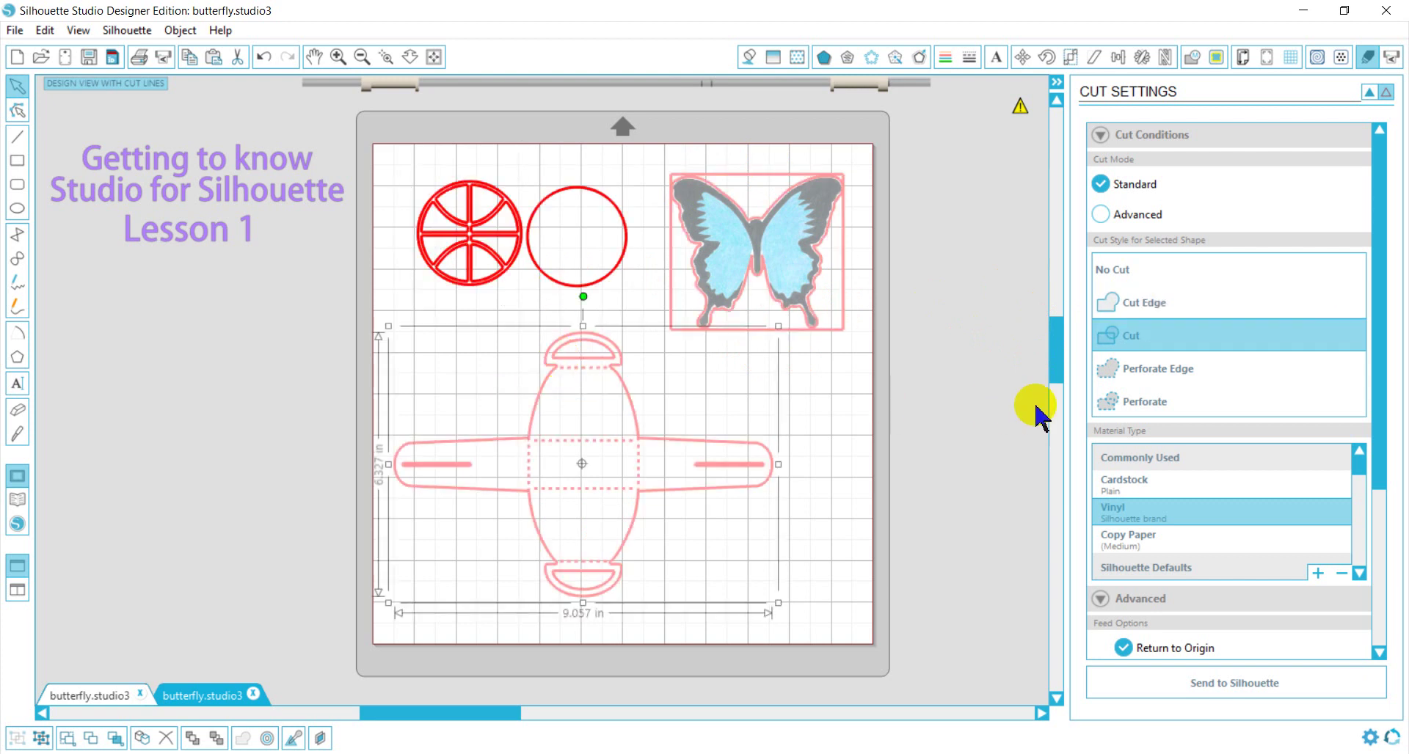
pyautogui.click(1140, 303)
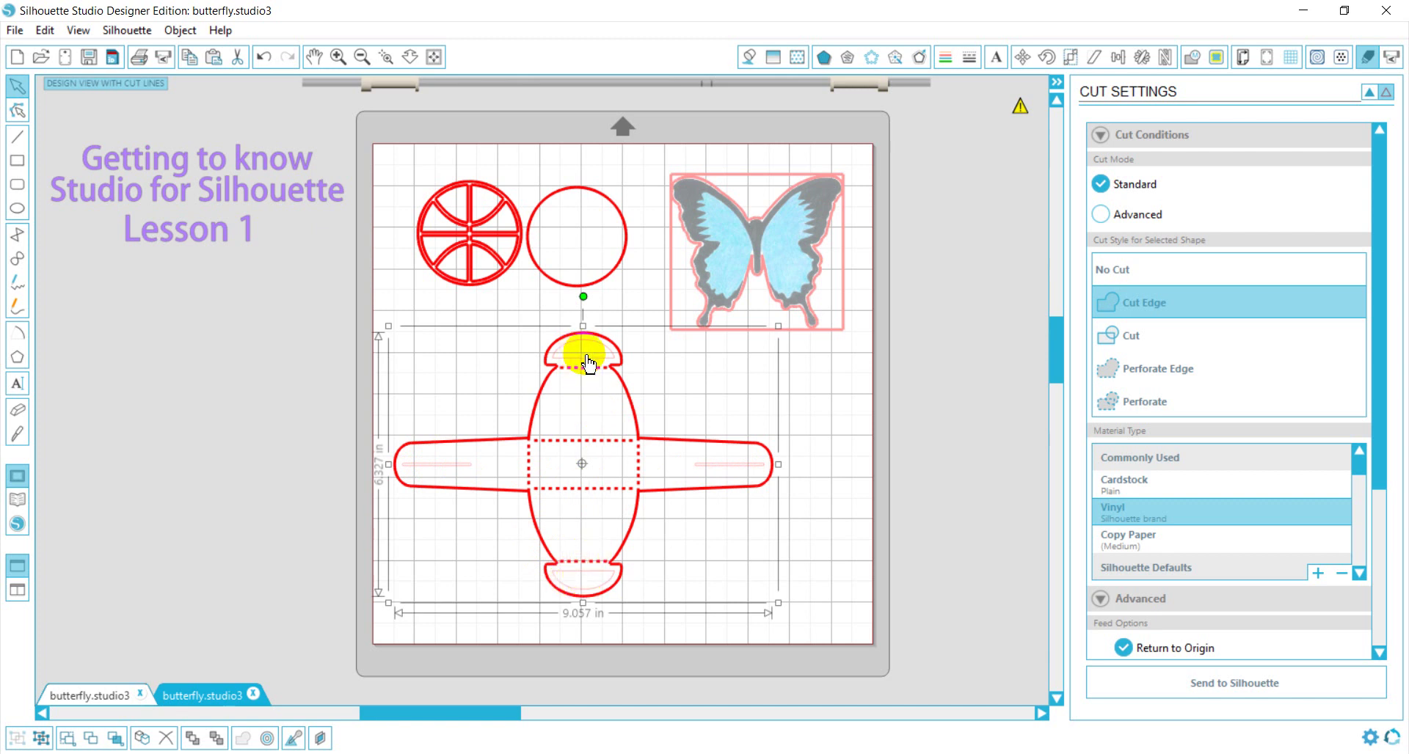
pyautogui.click(1108, 336)
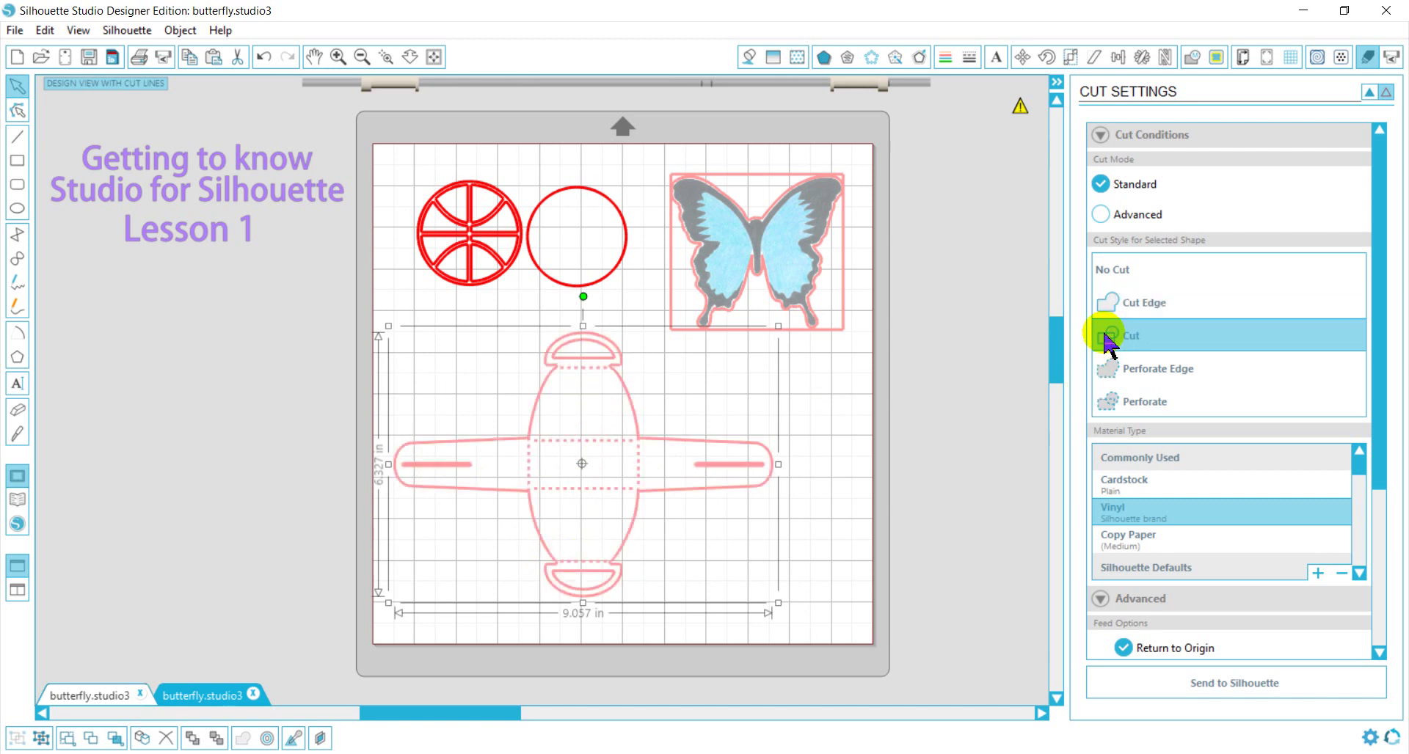
pyautogui.click(747, 452)
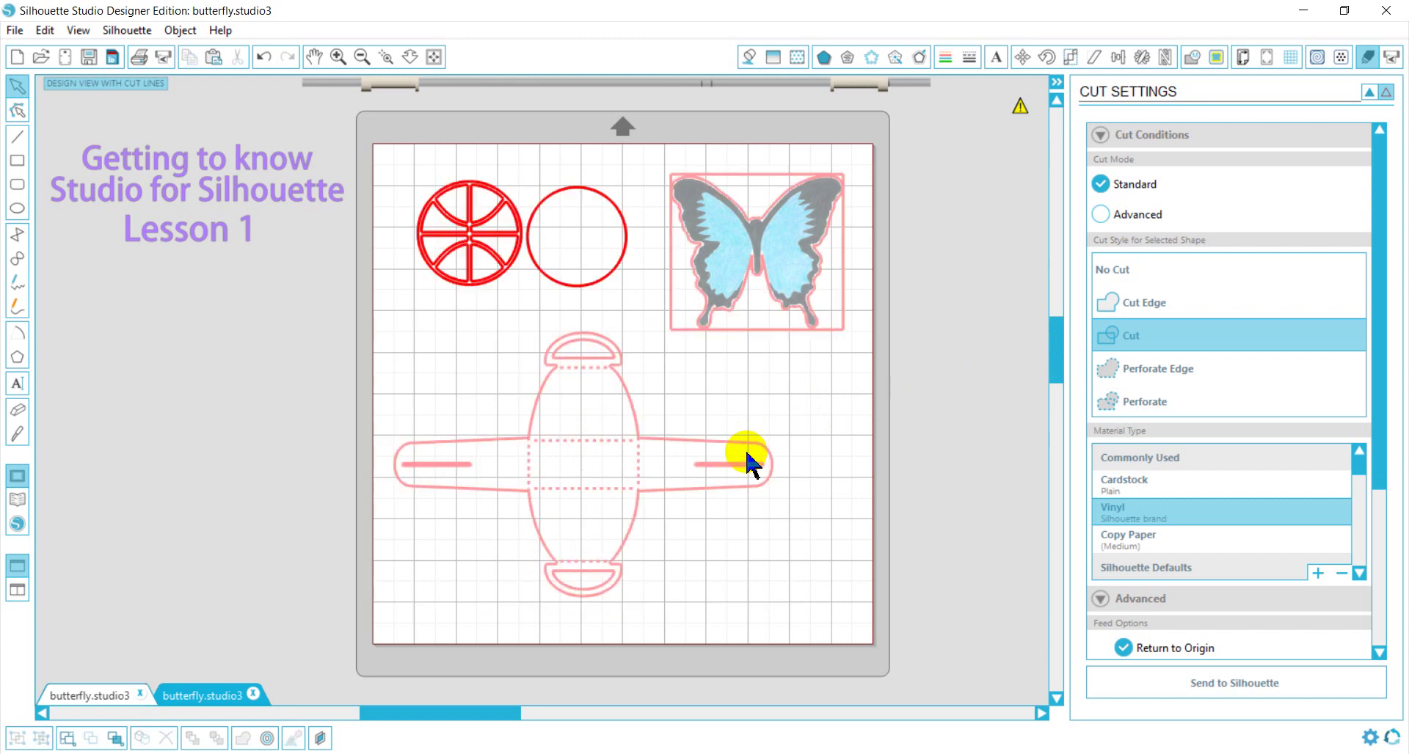
pyautogui.click(579, 285)
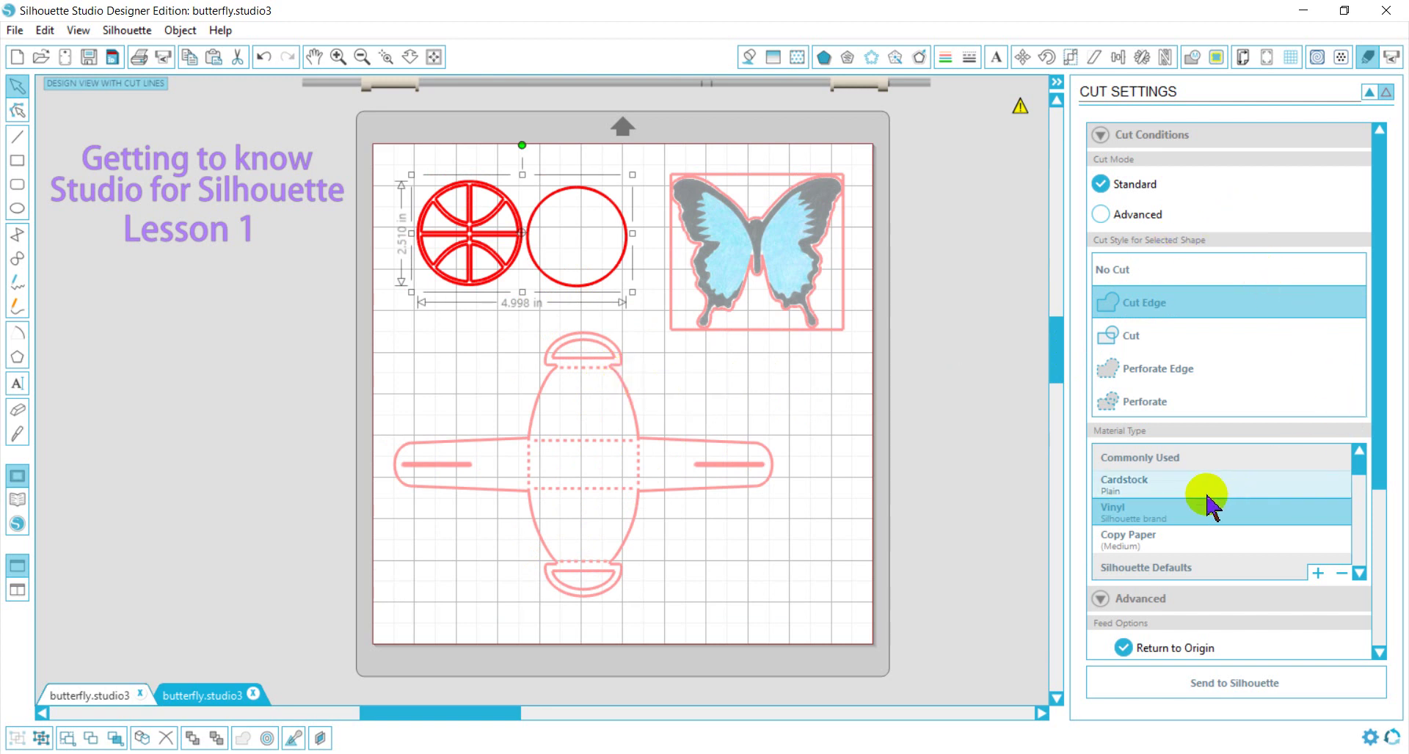
# Choose Vinyl as the material and review its Ratchet Blade, speed 5, thickness 10 settings.
pyautogui.click(1359, 572)
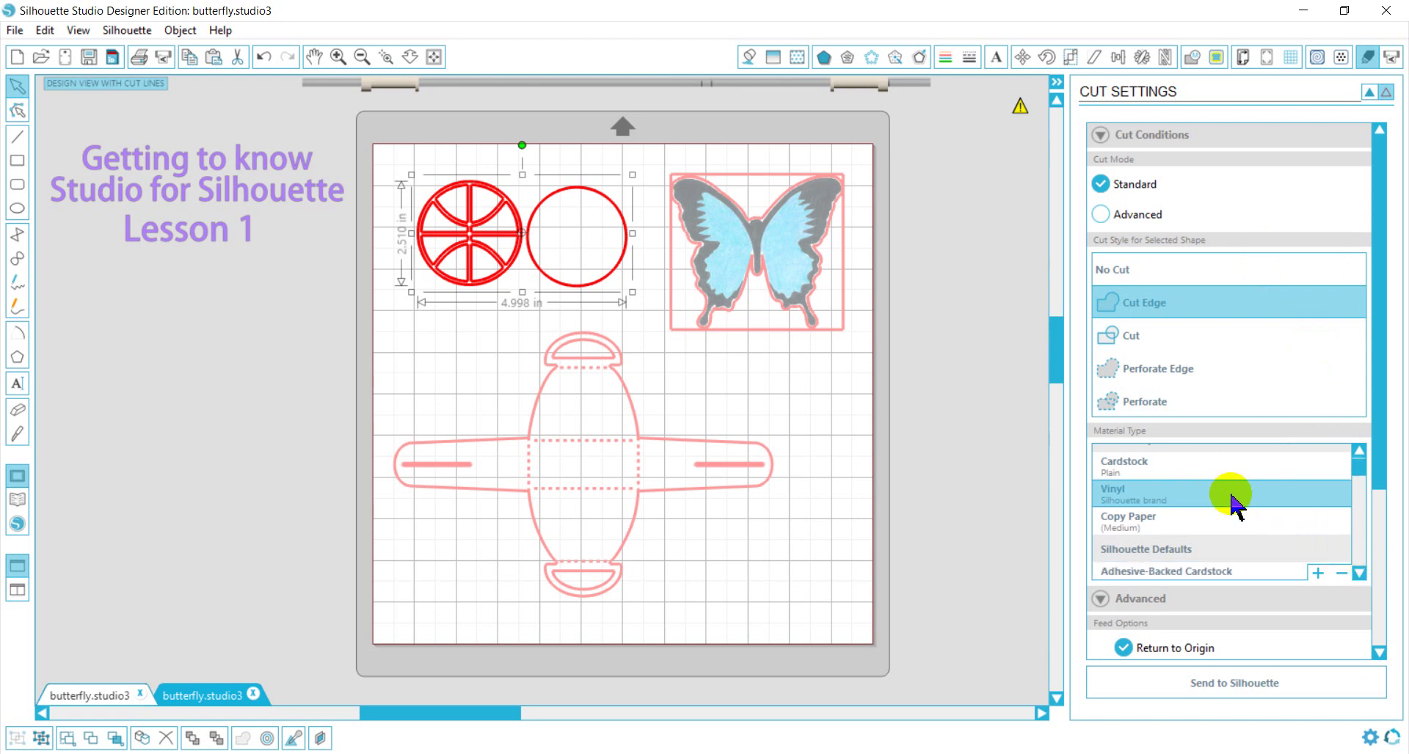
pyautogui.click(1185, 499)
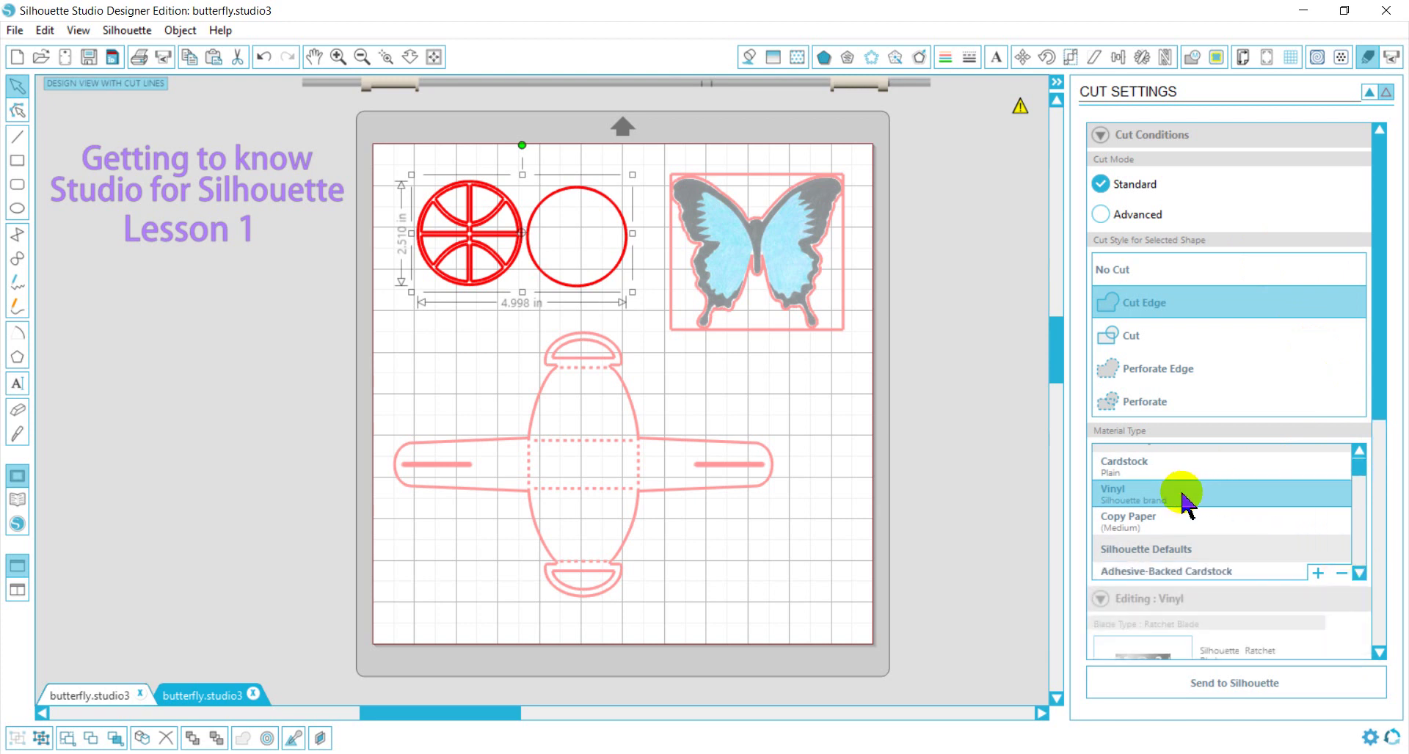
pyautogui.click(1380, 652)
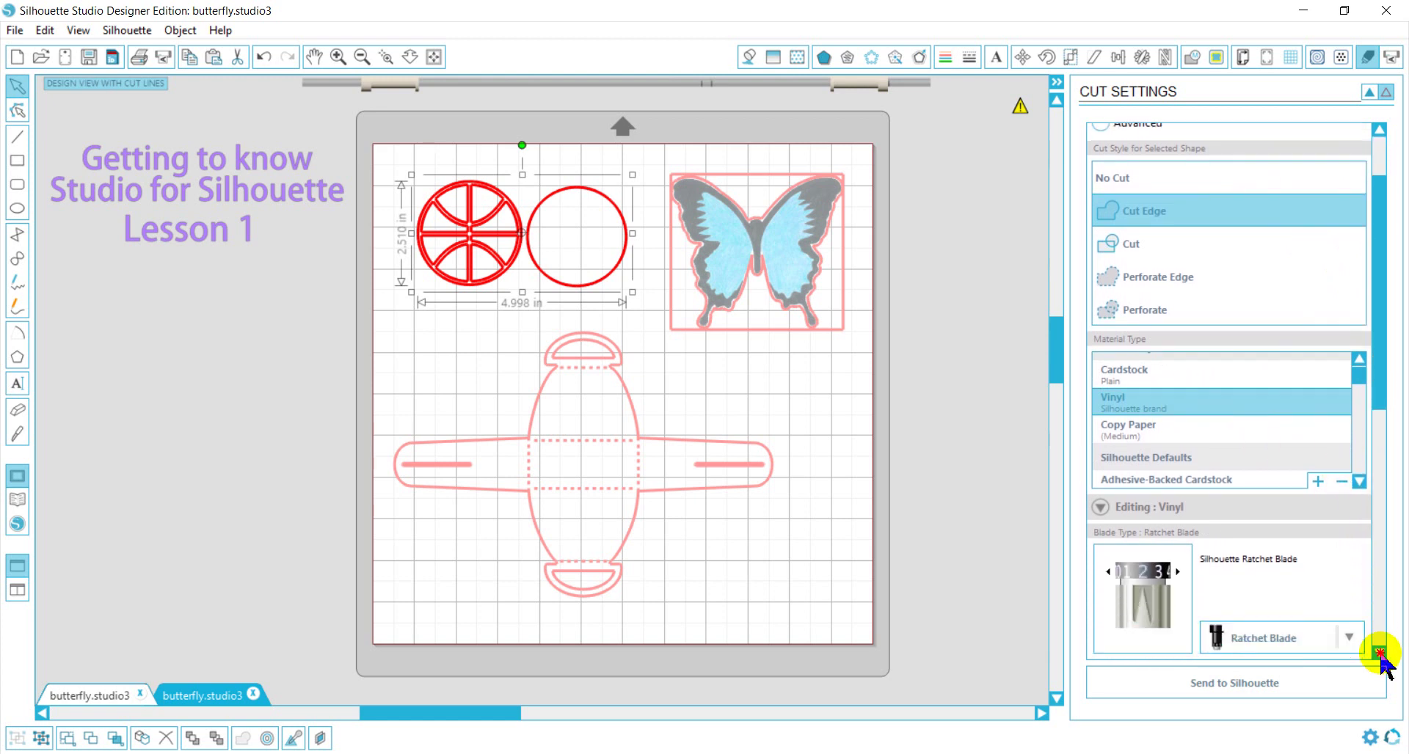
pyautogui.click(1380, 652)
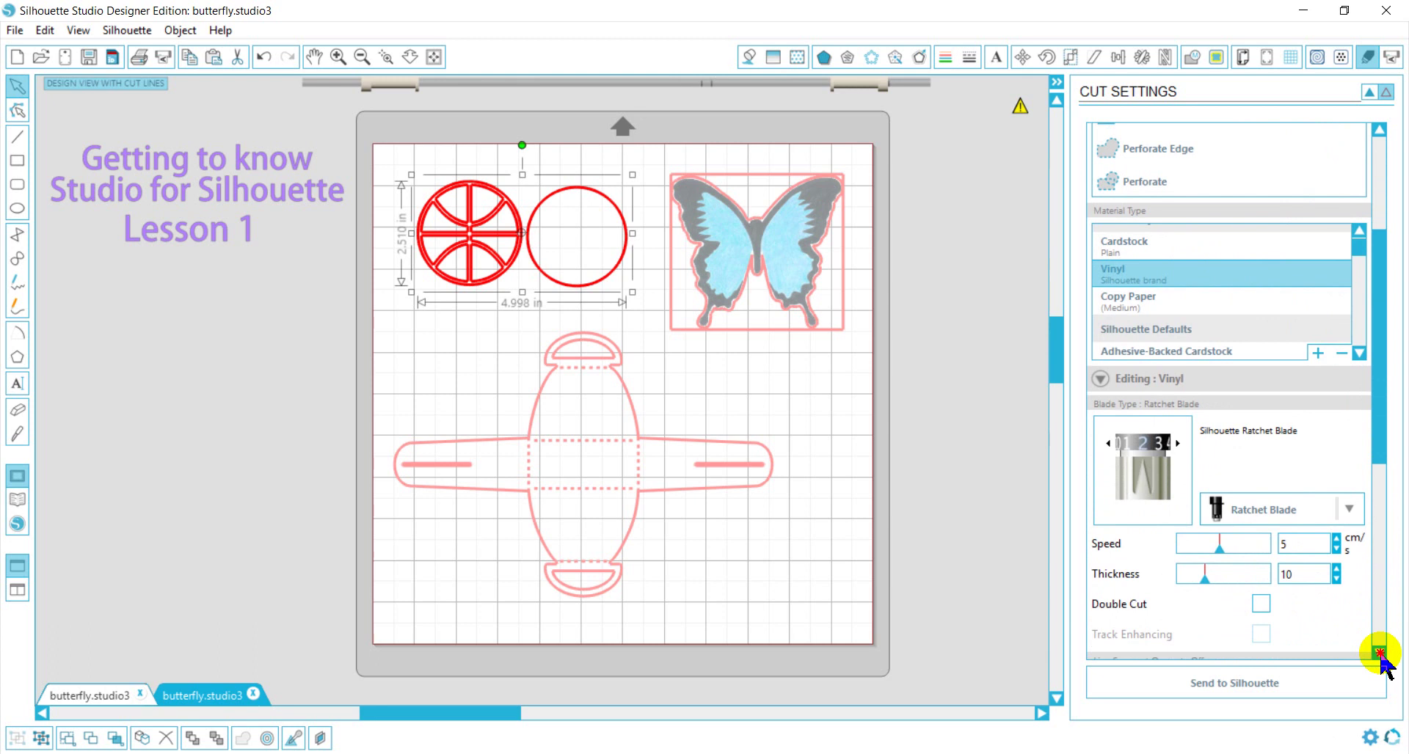
pyautogui.click(1379, 652)
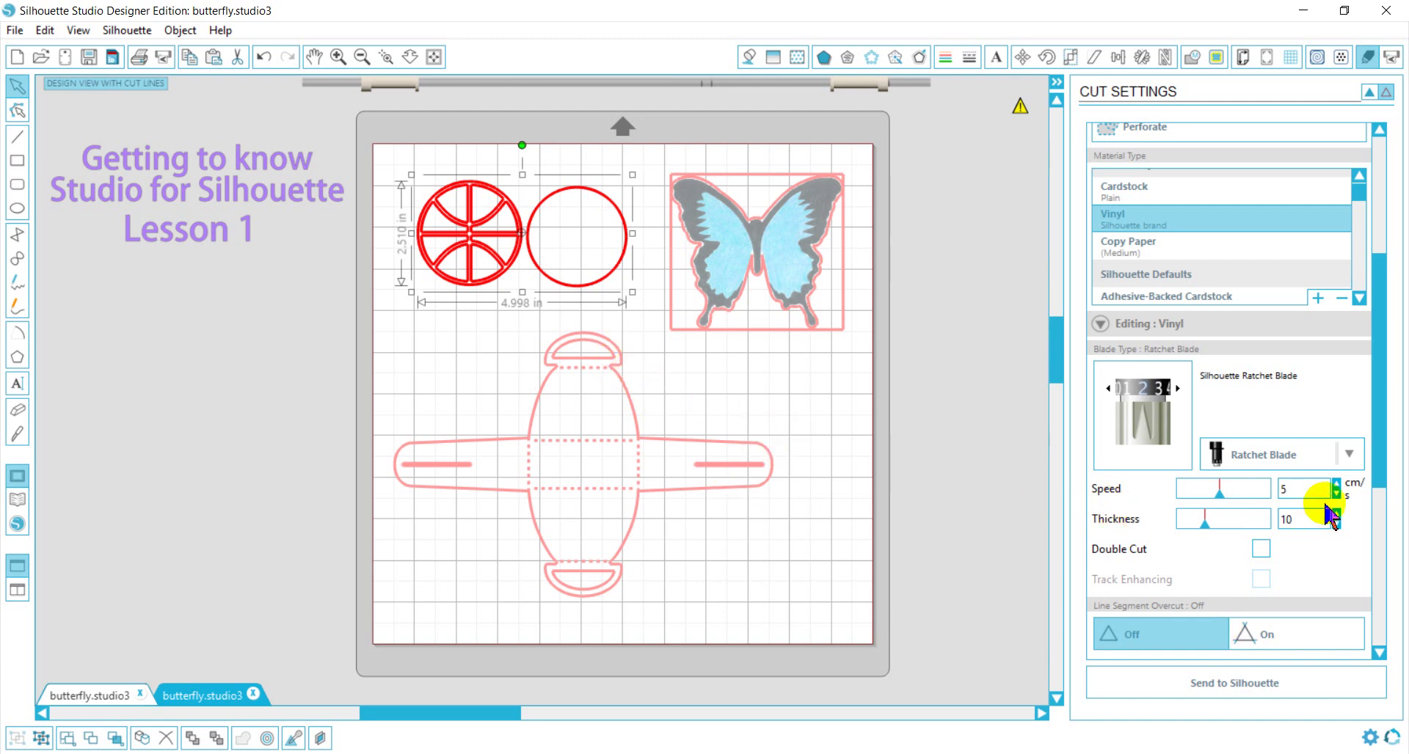
pyautogui.moveTo(1381, 468); pyautogui.dragTo(1377, 497)
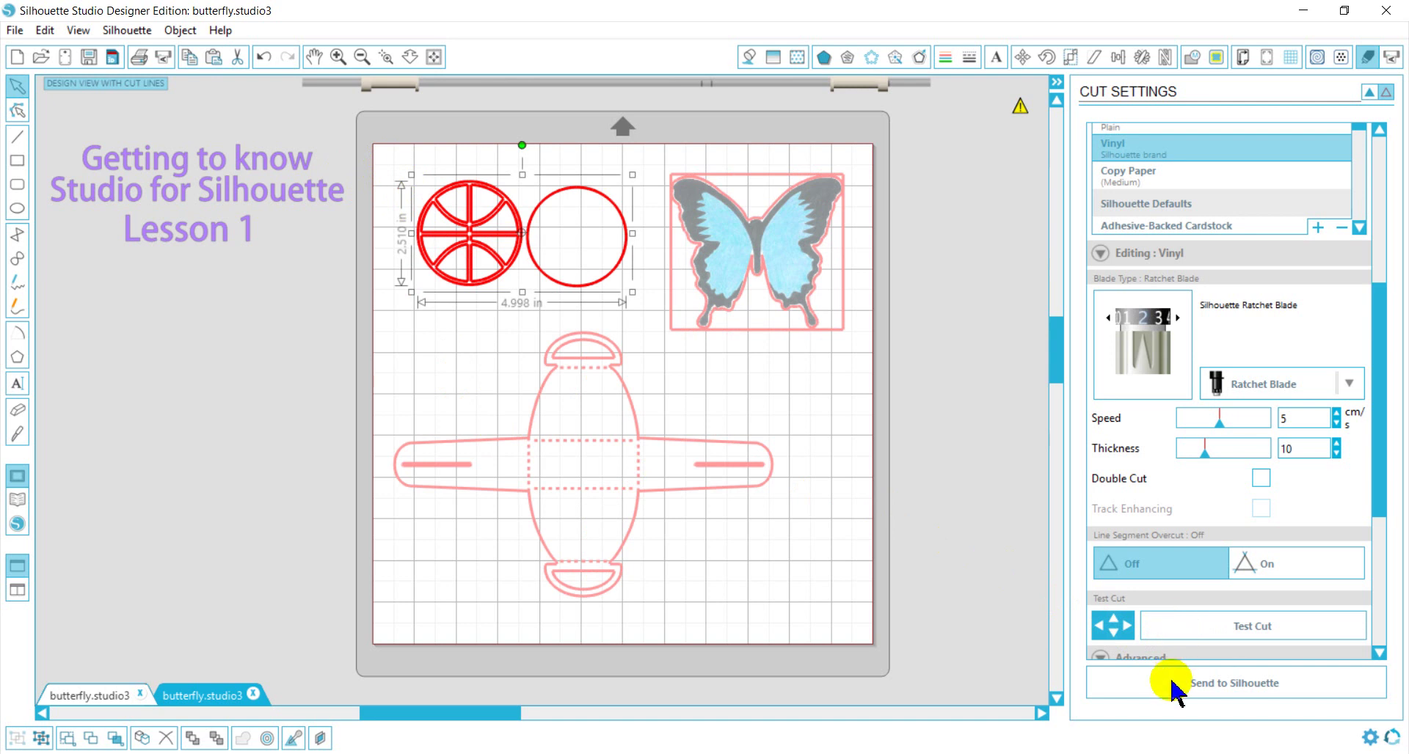
# Deselect the circles and open Save As in the Lesson folder with the name butterfly.studio3.
pyautogui.click(802, 570)
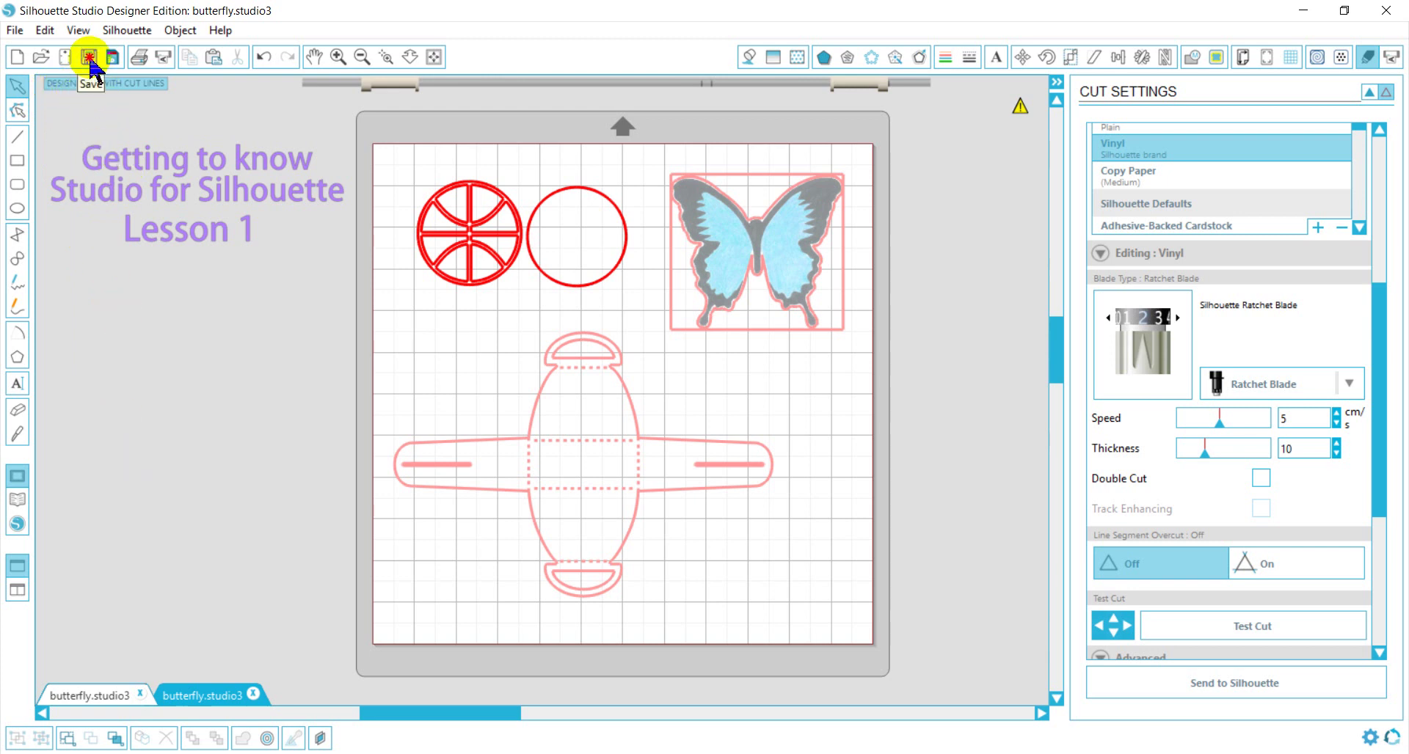
pyautogui.click(12, 32)
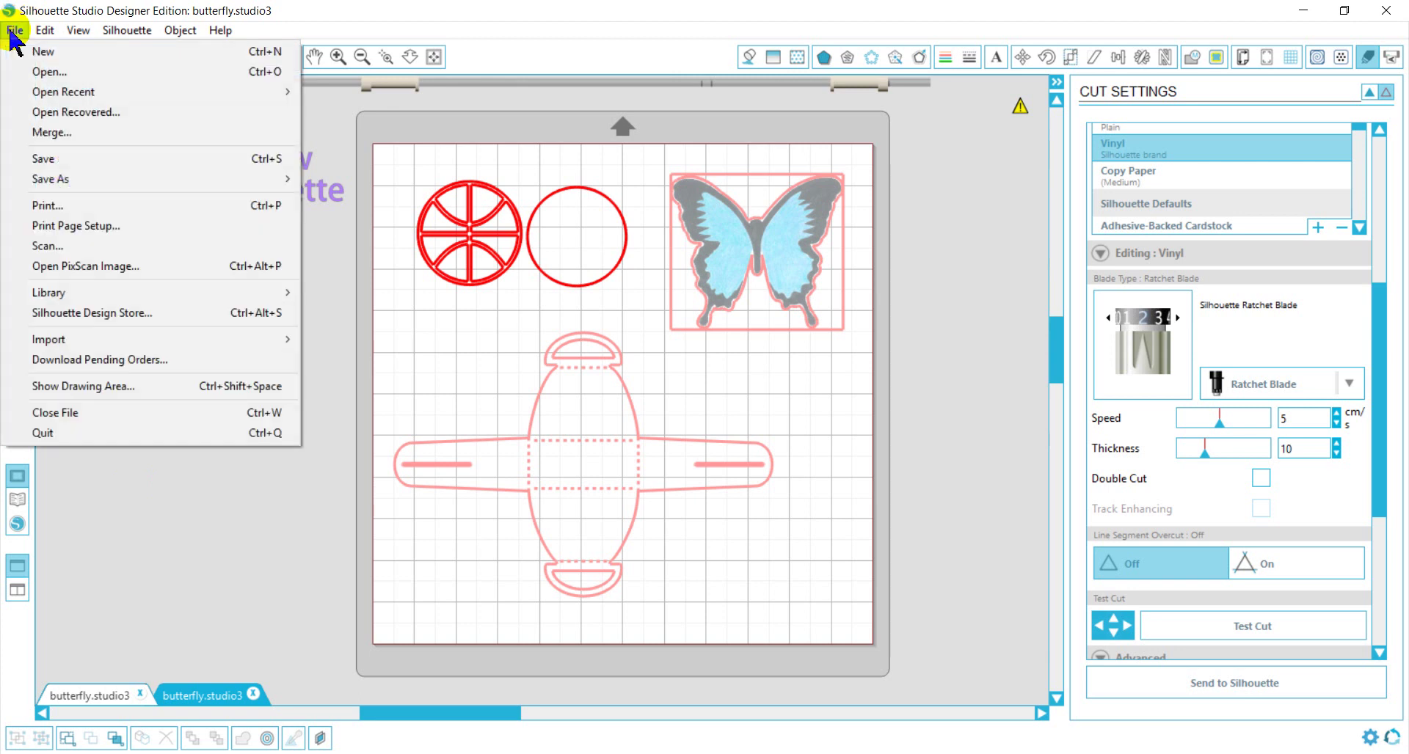
pyautogui.moveTo(48, 185)
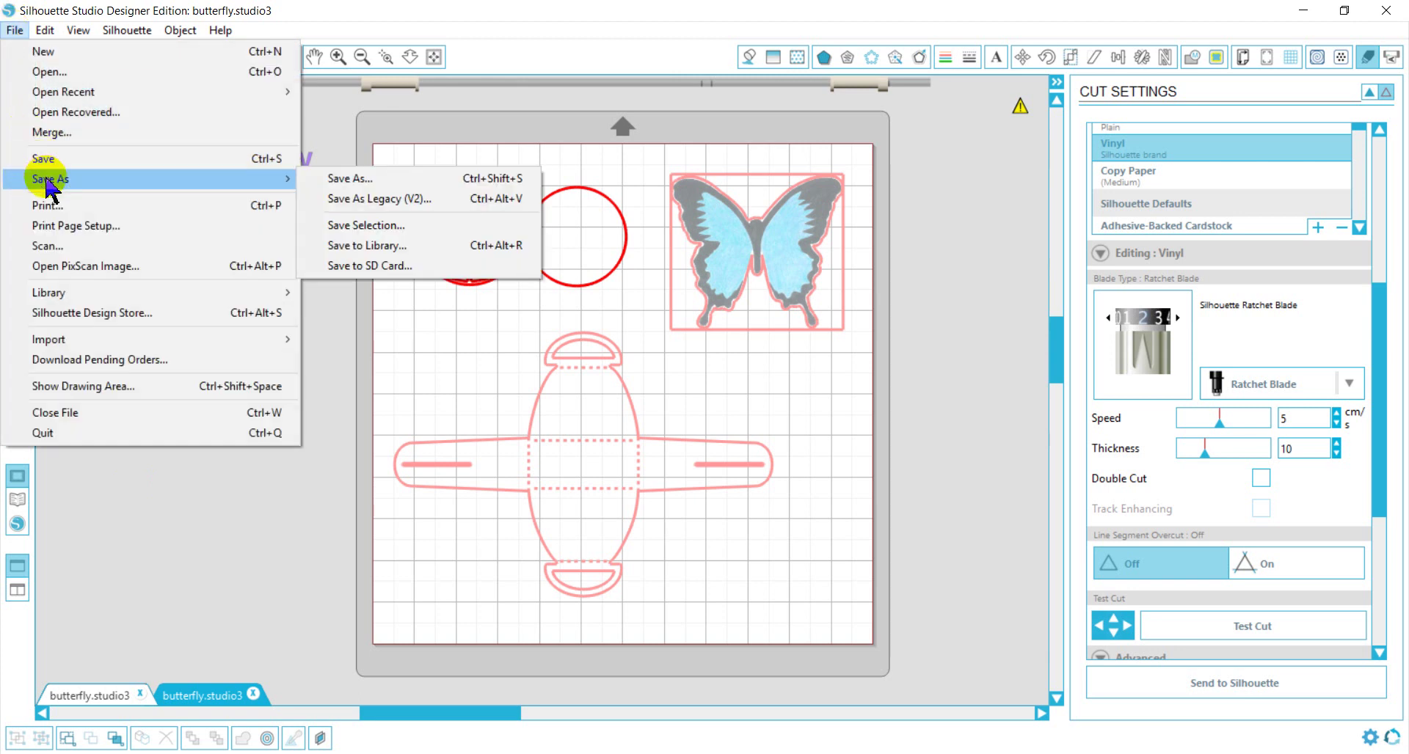
pyautogui.click(345, 179)
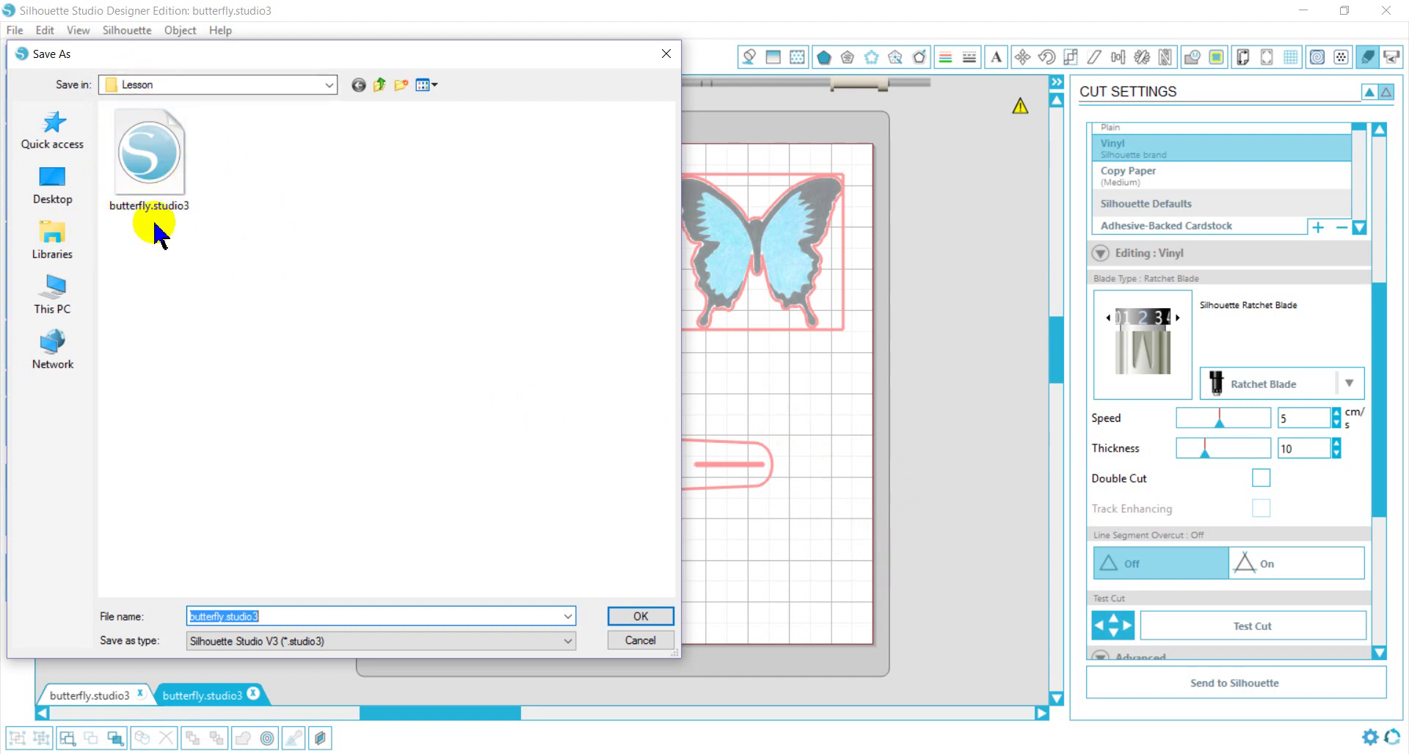
pyautogui.moveTo(156, 210); pyautogui.dragTo(455, 323)
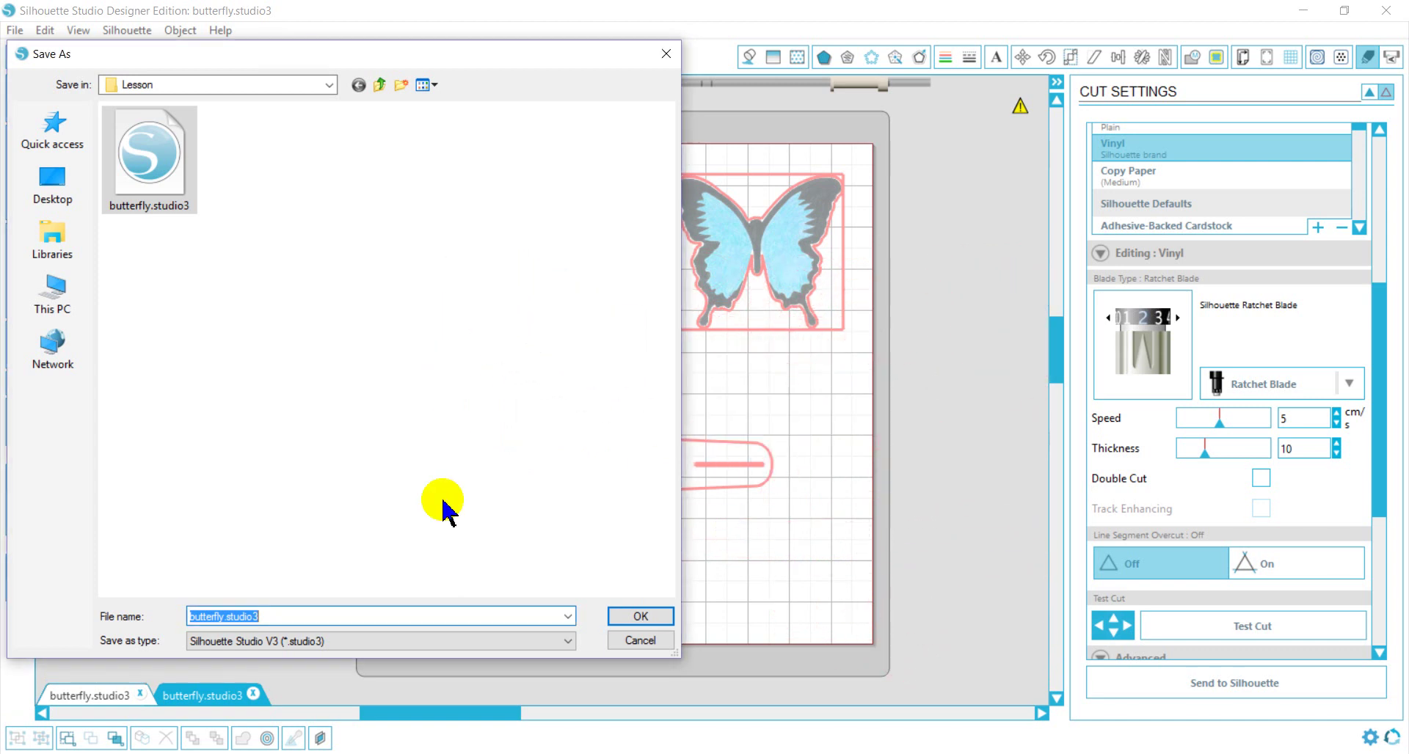